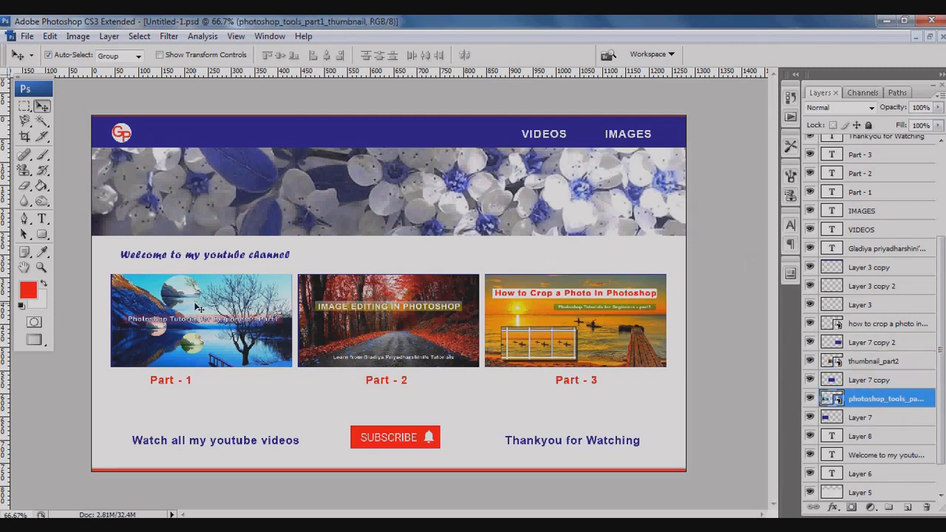
Draw a slice about 151 × 32 px around the VIDEOS label in the page header with the Slice tool.
right_click(197, 304)
click(235, 317)
click(43, 137)
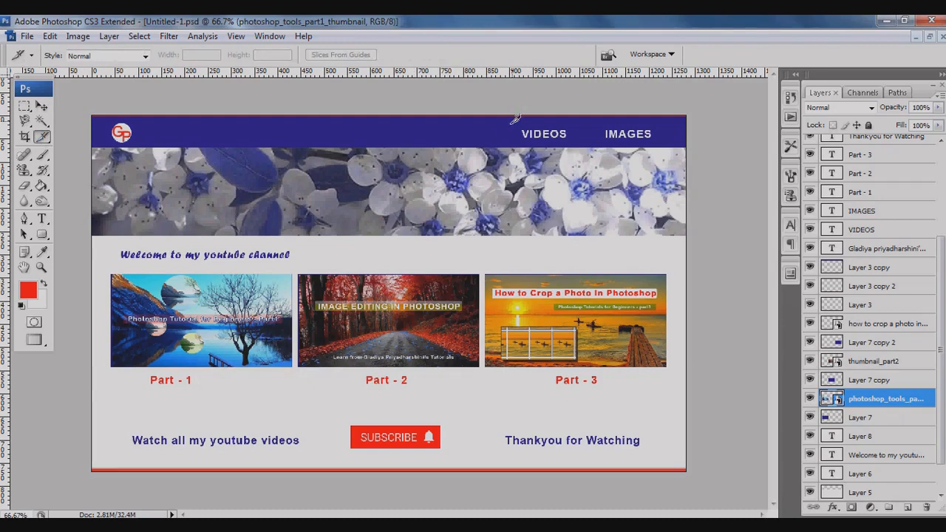
drag(506, 127, 577, 141)
drag(541, 128, 542, 123)
key(Down)
key(Down)
key(Down)
key(Down)
key(ctrl+plus)
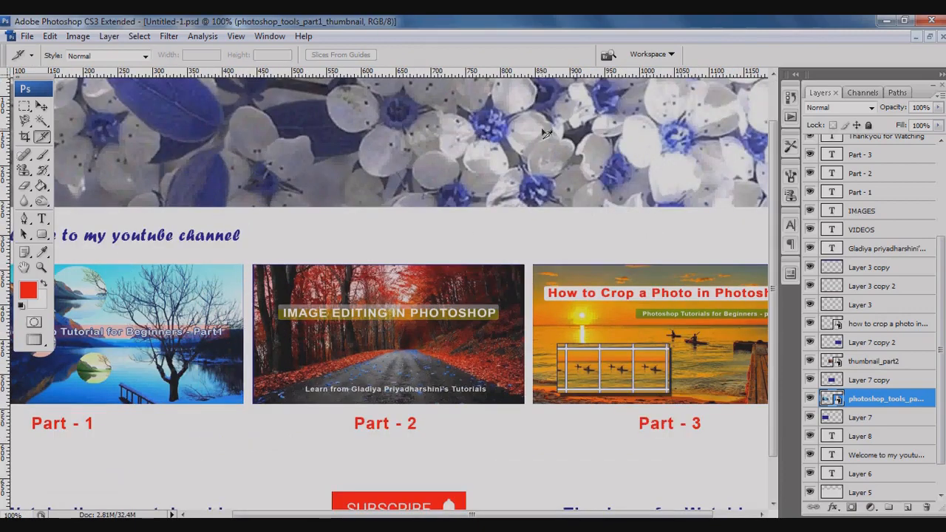
drag(780, 210, 777, 162)
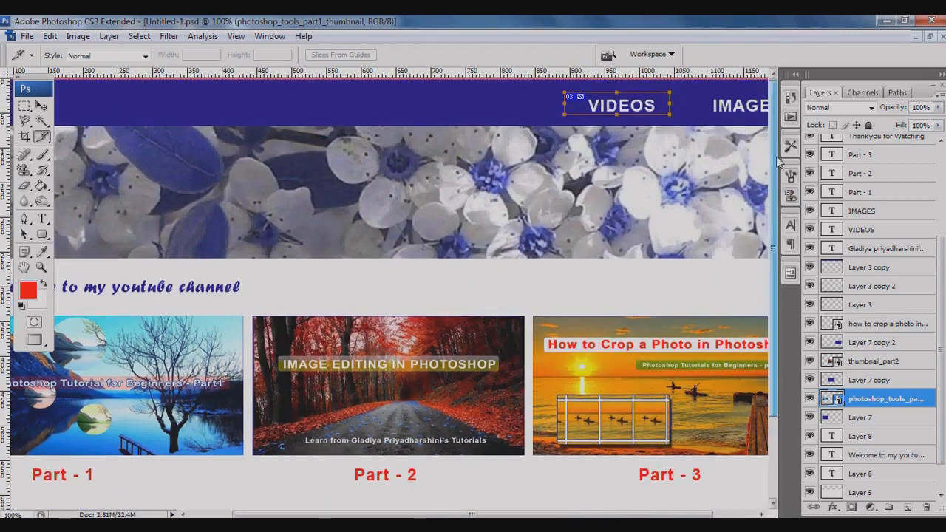
Open the slice options of the VIDEOS slice and name it videos.
right_click(637, 99)
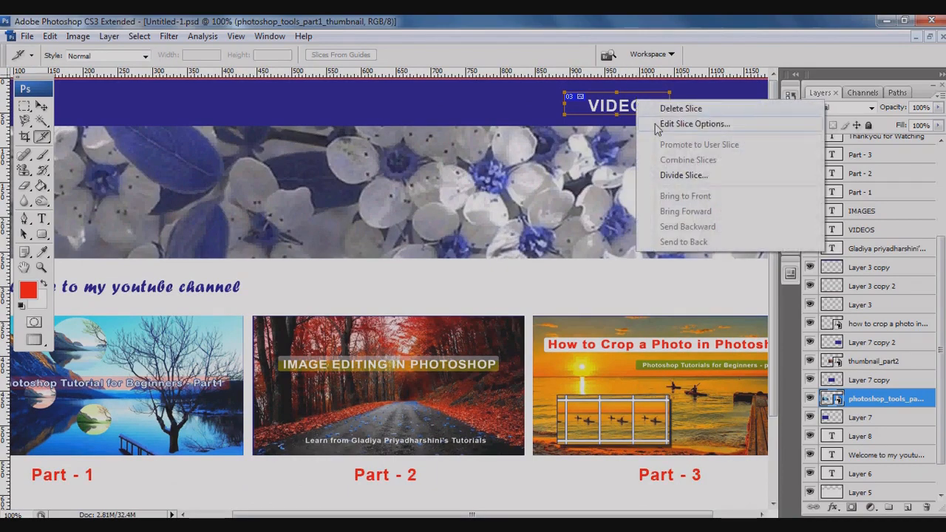
click(656, 124)
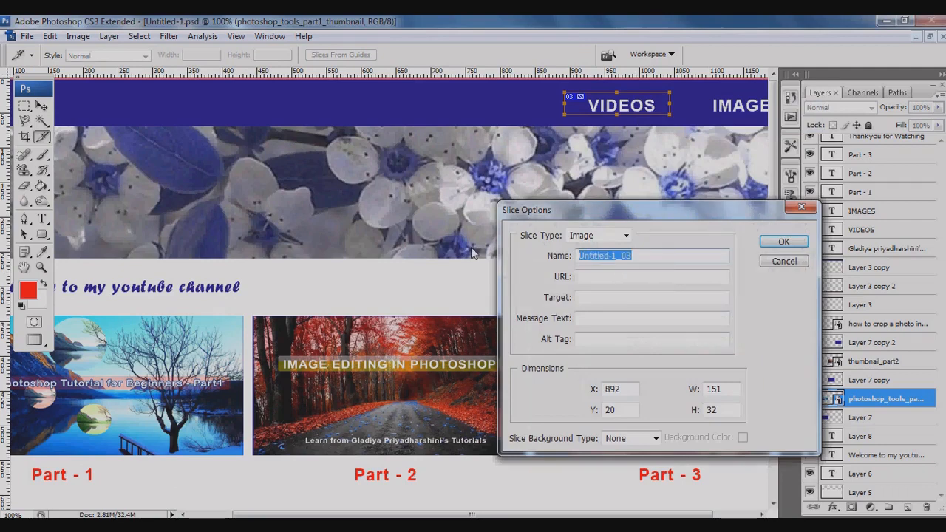
text(video)
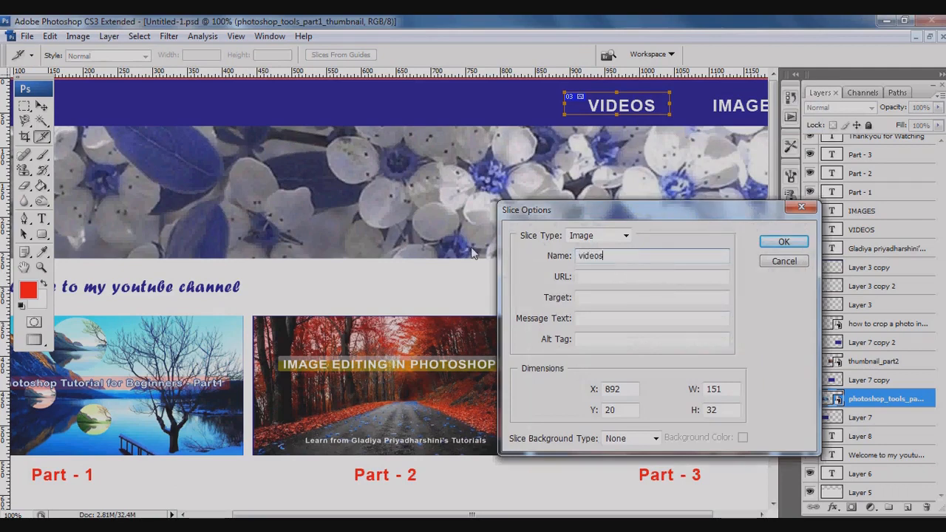
text(s)
click(589, 296)
Switch to Windows Explorer and copy the full path F:\photoshoptutorials\part4\g\how to crop a photo in photoshop.mp4.
click(141, 487)
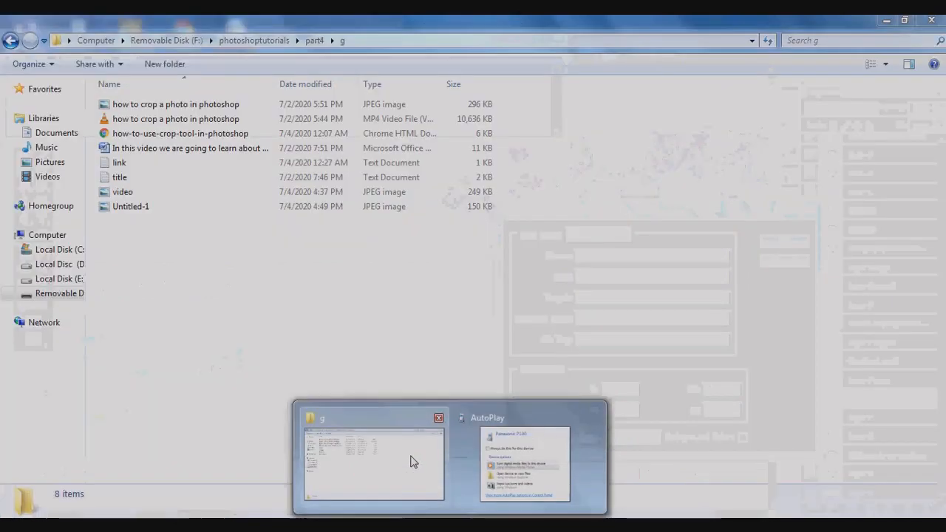
click(414, 460)
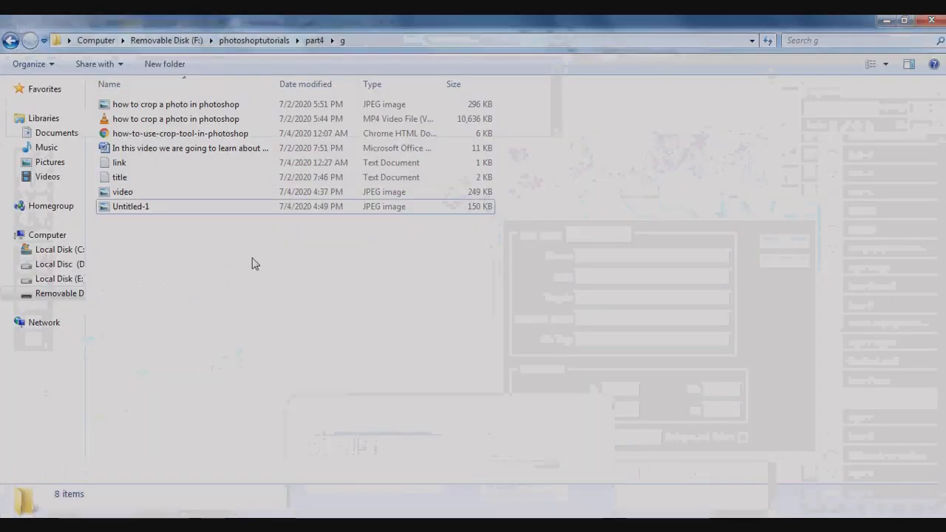
click(208, 120)
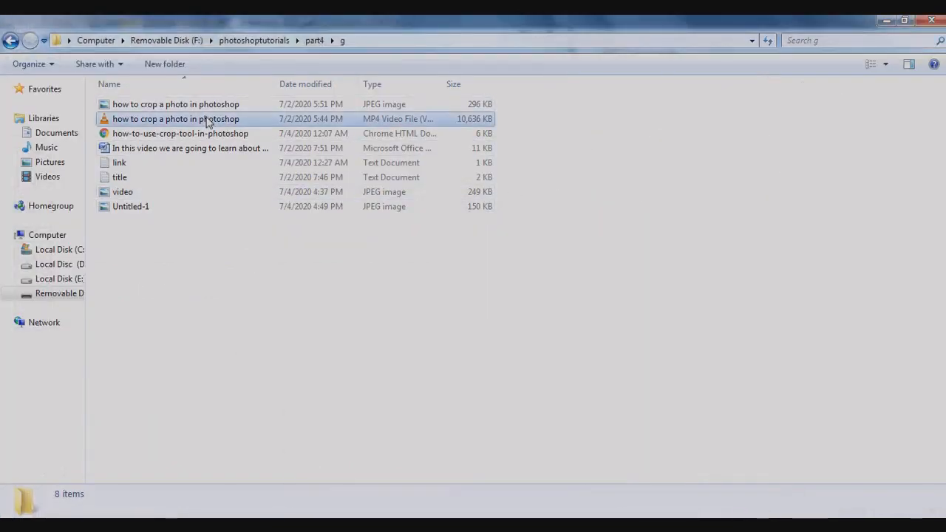
click(386, 44)
click(386, 44)
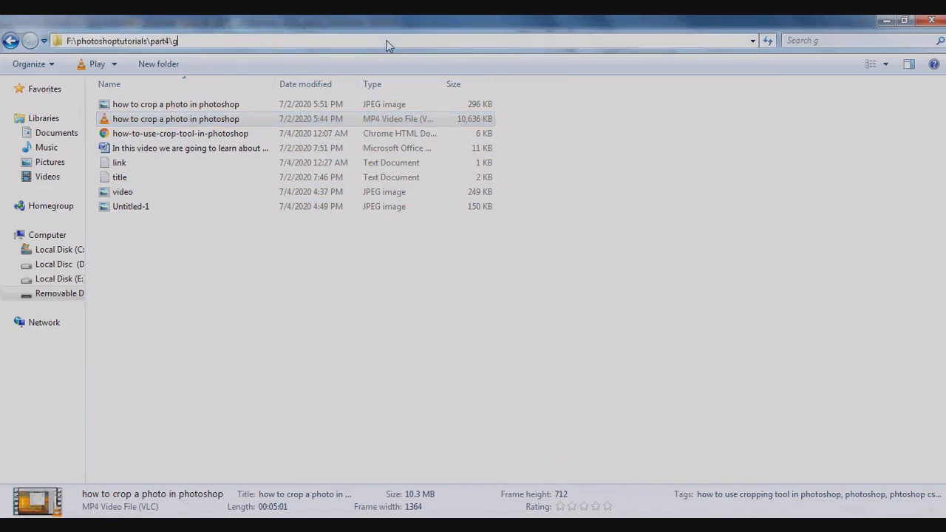
text(\)
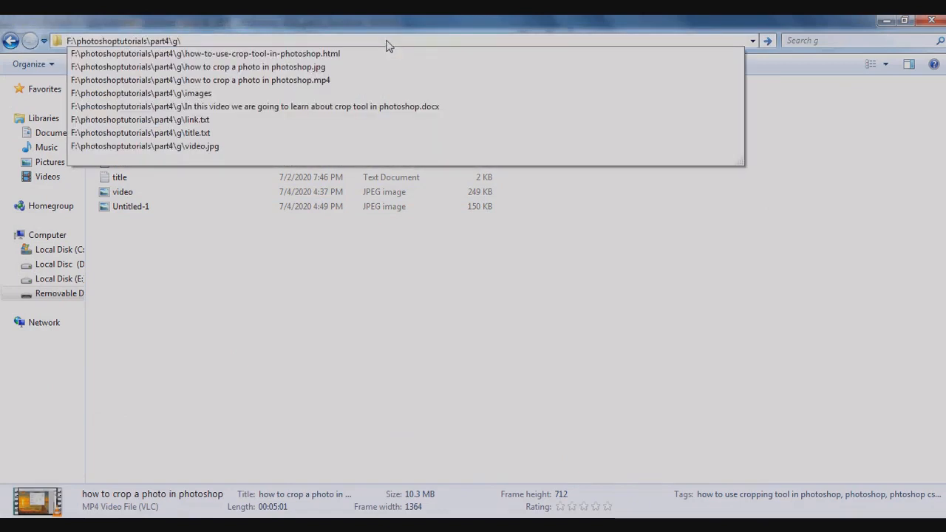
key(Down)
key(Down)
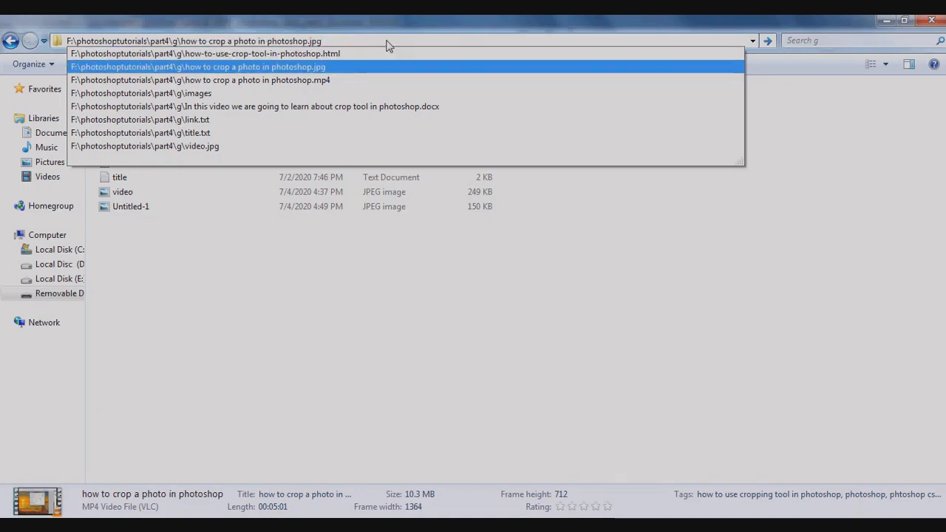
key(Down)
key(Return)
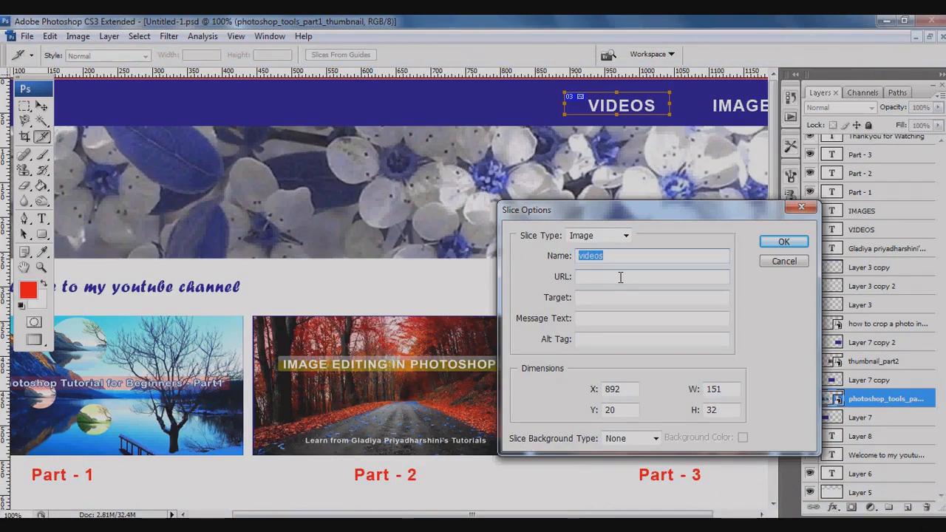
Back in Photoshop, paste the mp4 path as the videos slice's URL and set its target to _self.
click(620, 278)
key(ctrl+v)
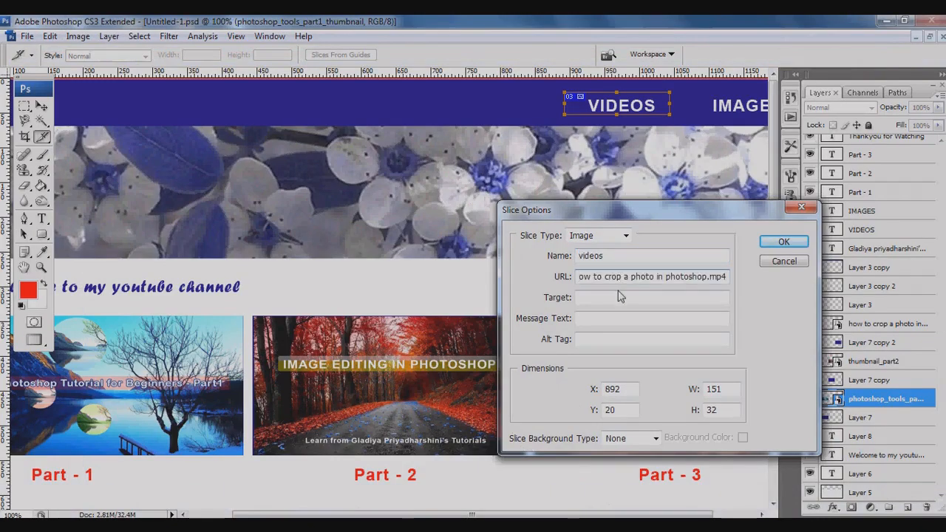
click(620, 297)
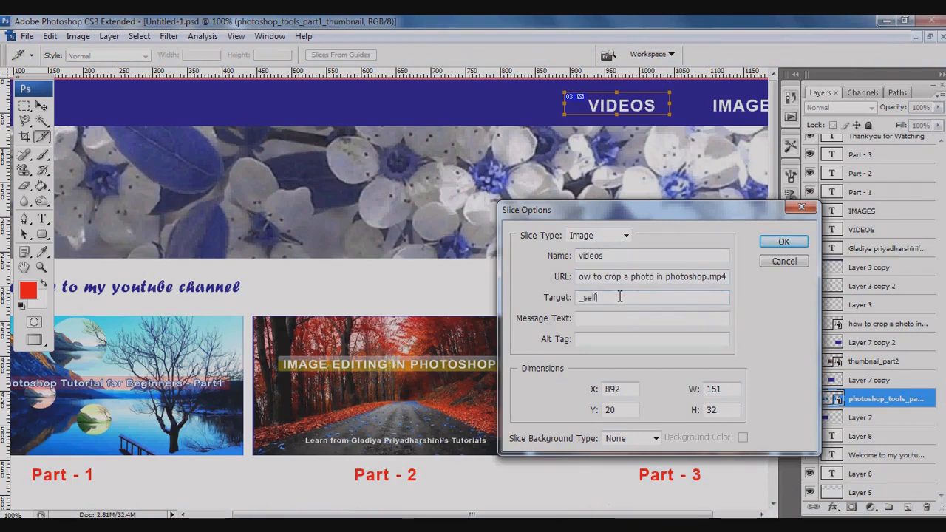
Set the videos slice's message text to "video" and its alt tag to "how to crop video", and apply the slice options.
click(621, 318)
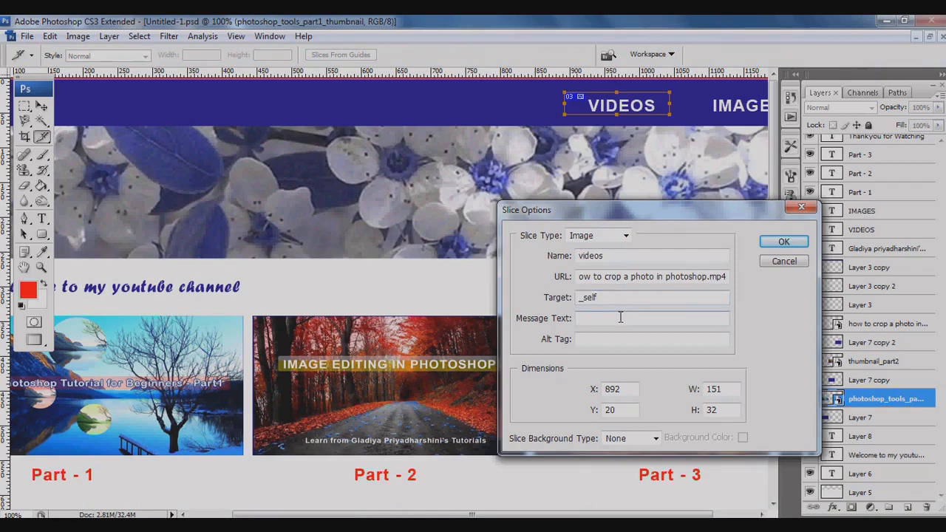
text(vie)
text(eo)
key(Tab)
text(h)
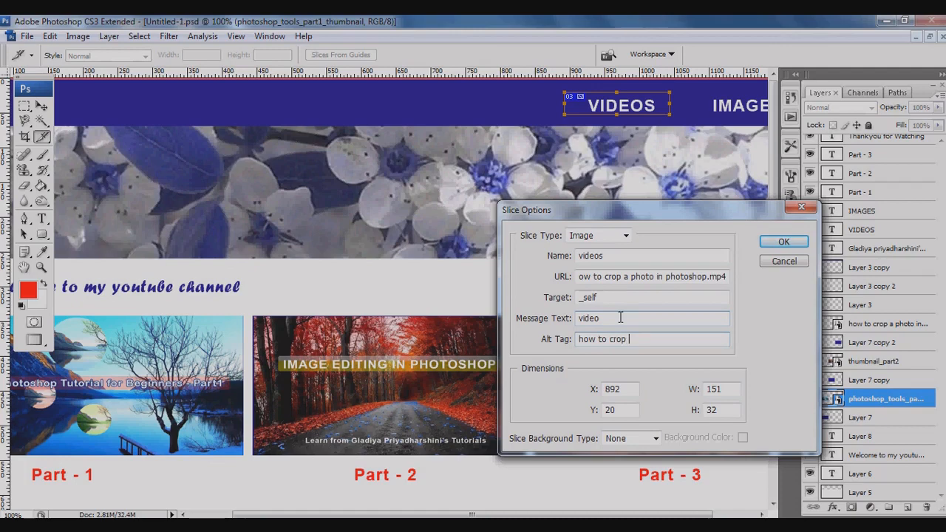
text(ideo)
click(785, 246)
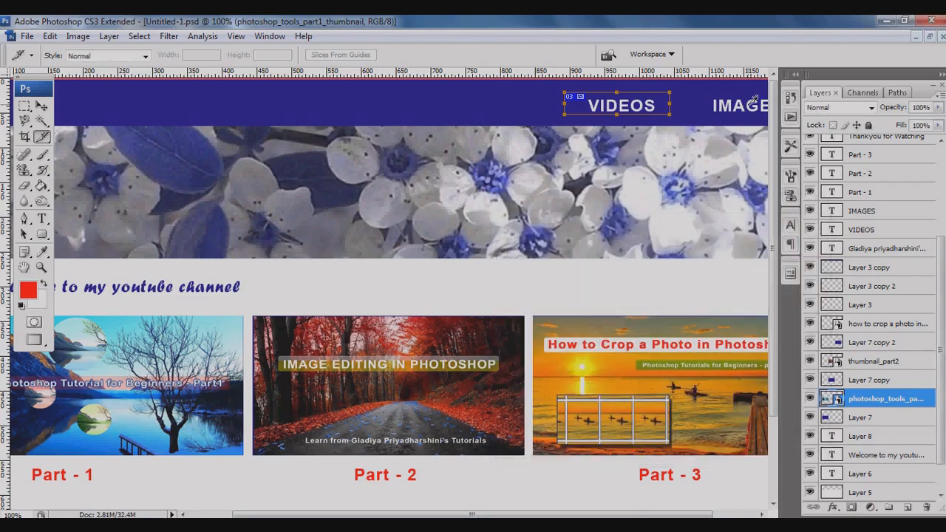
Draw a slice about 159 × 32 px around the IMAGES label in the header and name it images.
drag(677, 515, 704, 515)
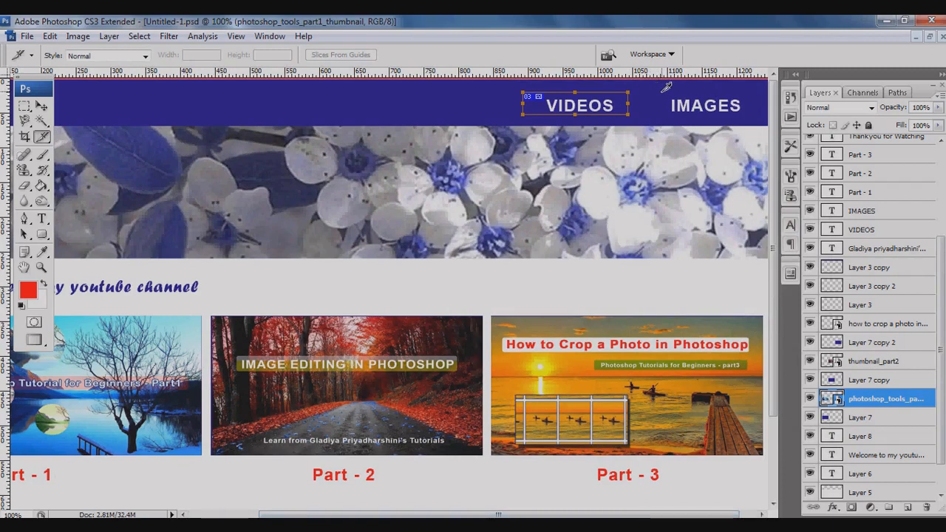
mouse_move(660, 95)
mouse_down()
mouse_move(706, 118)
mouse_move(751, 109)
mouse_up()
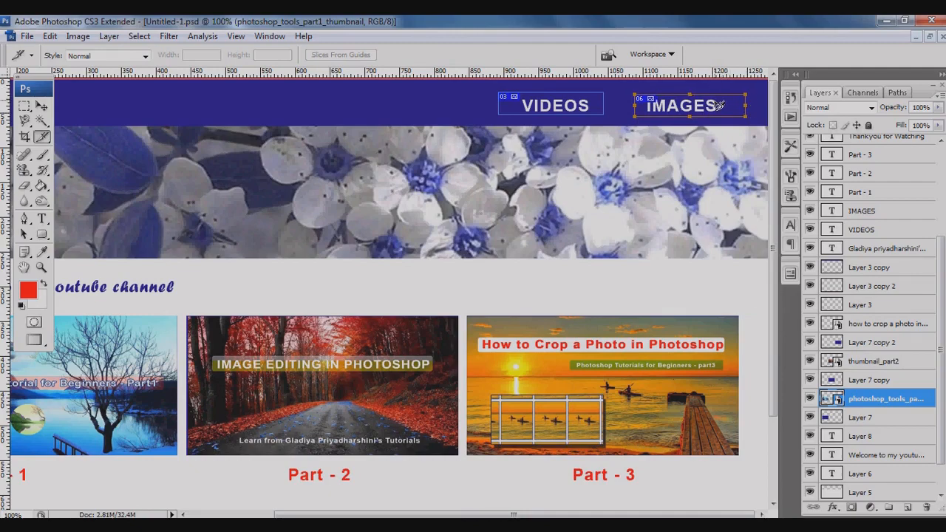
right_click(715, 106)
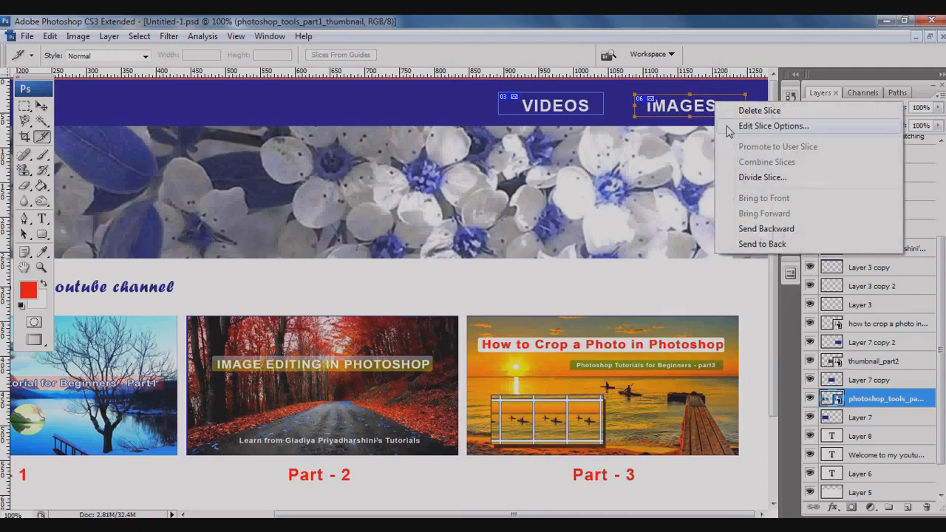
click(772, 125)
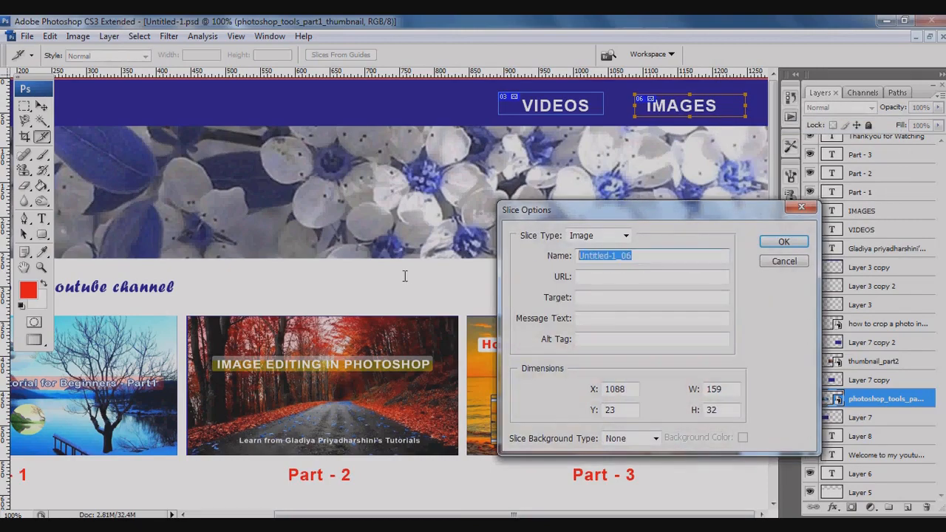
text(images)
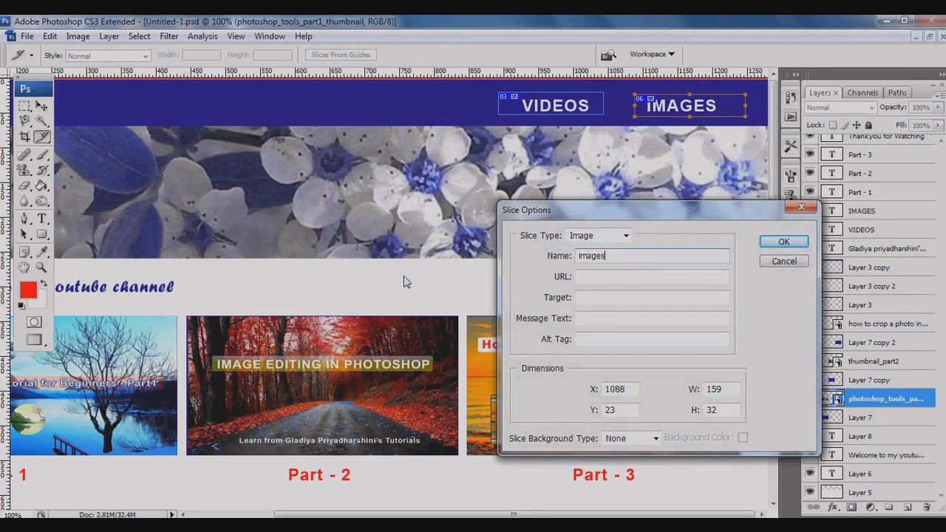
key(Tab)
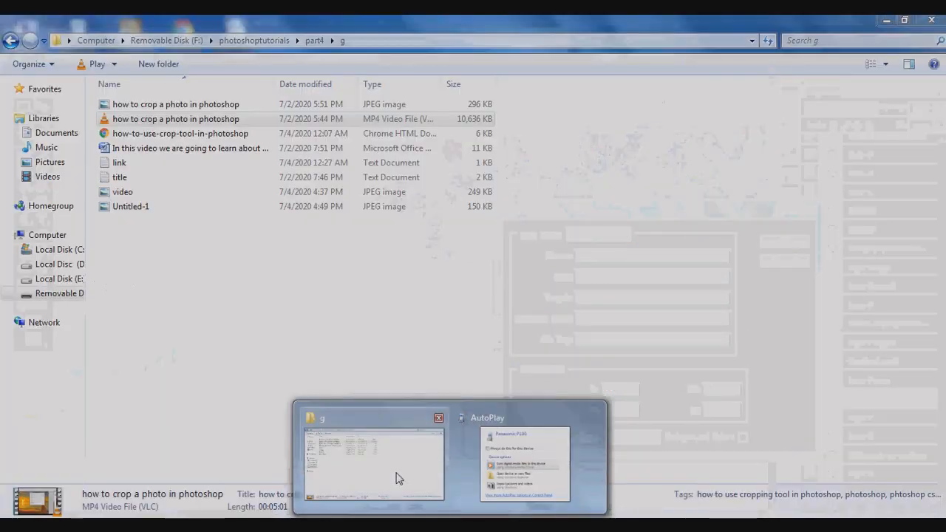
Switch to Windows Explorer and copy the full path F:\photoshoptutorials\part4\g\how to crop a photo in photoshop.jpg.
click(394, 476)
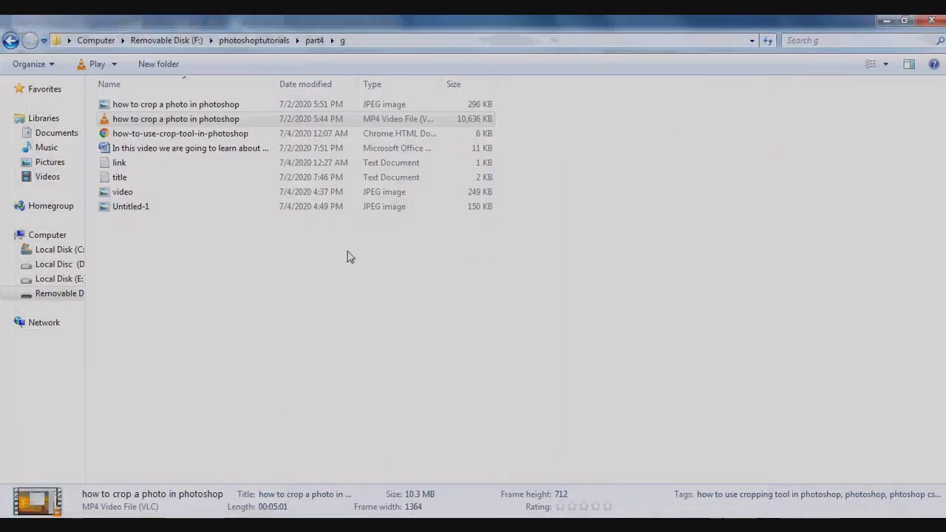
click(384, 43)
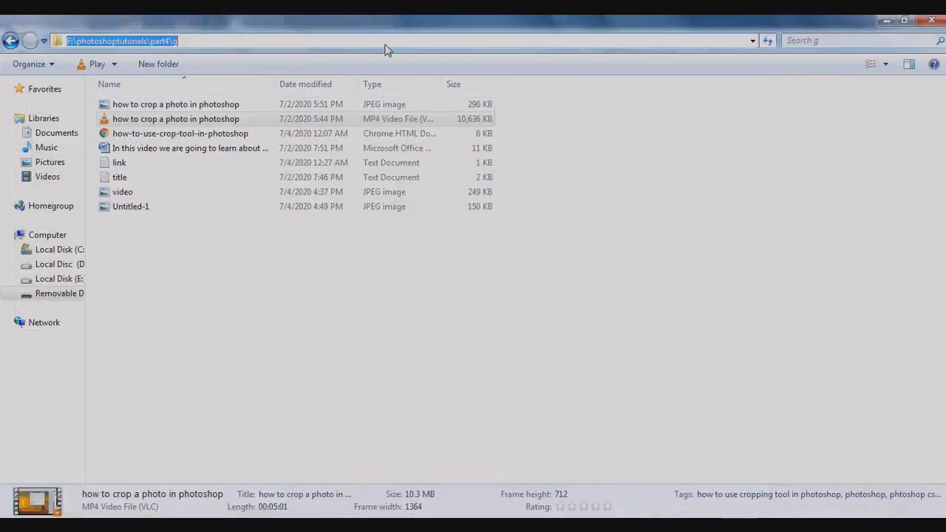
click(384, 43)
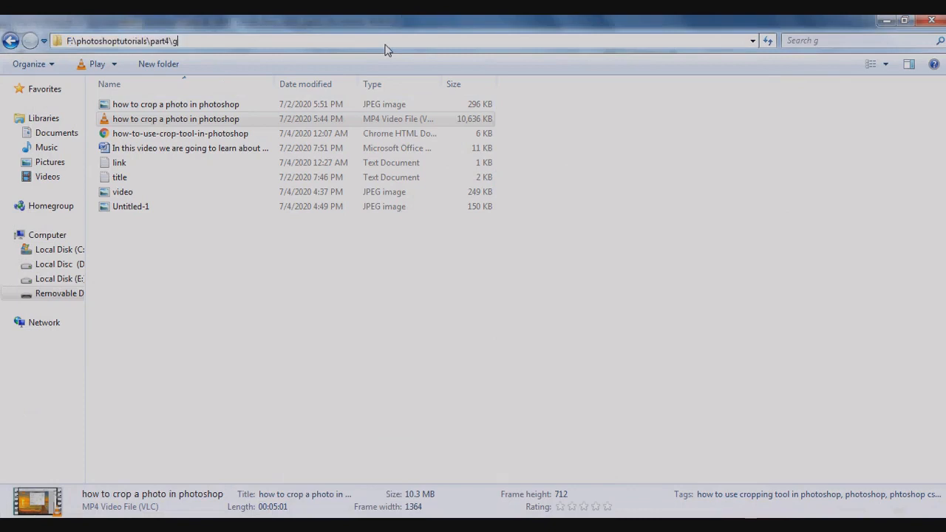
text(\)
key(Down)
key(Down)
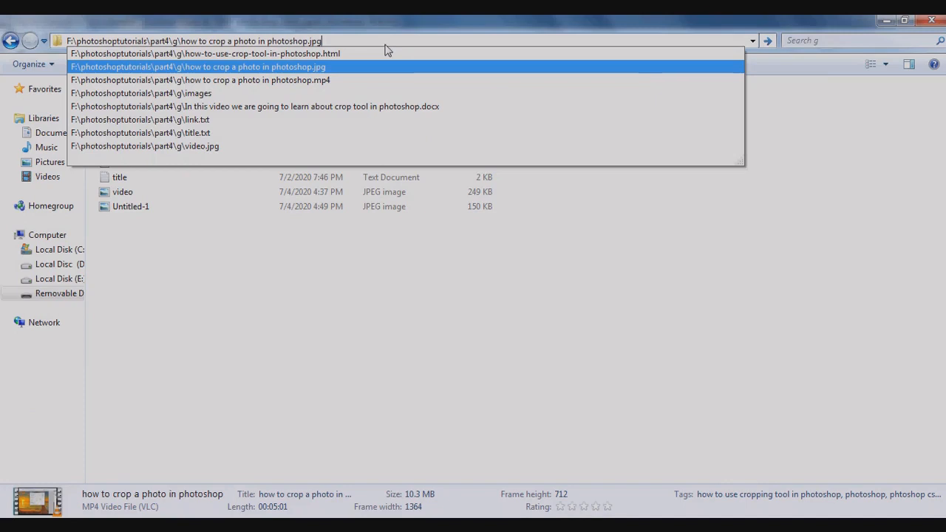
key(Return)
key(ctrl+c)
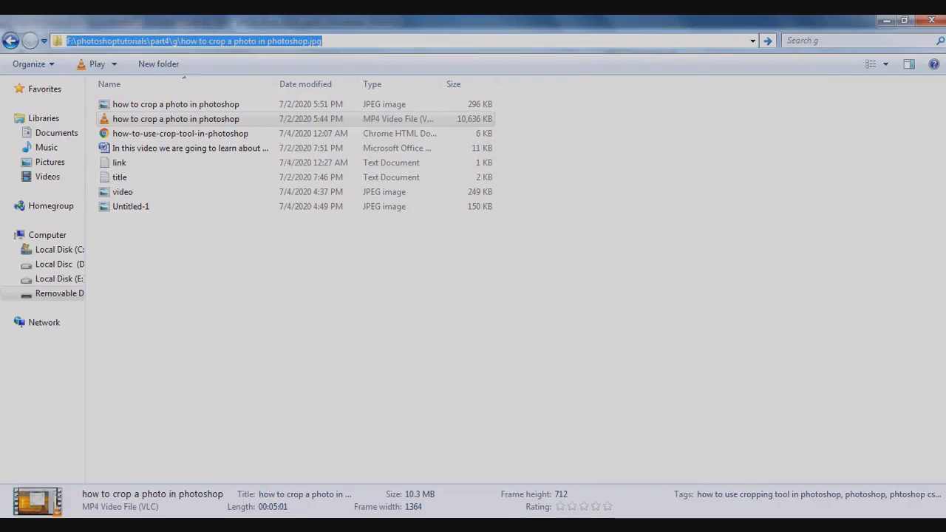
Back in Photoshop, paste the jpg path as the images slice's URL and set its target to _self.
key(alt+Tab)
key(ctrl+v)
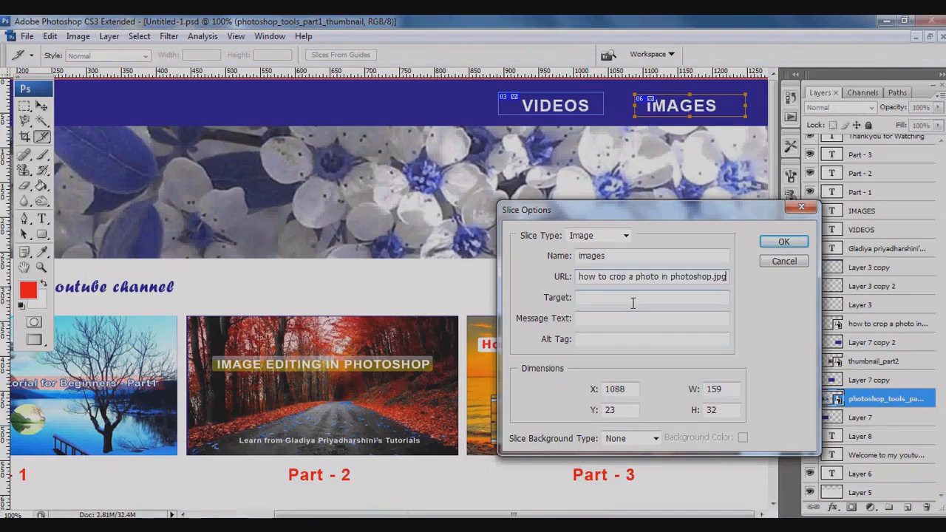
click(620, 297)
text(_self)
click(614, 316)
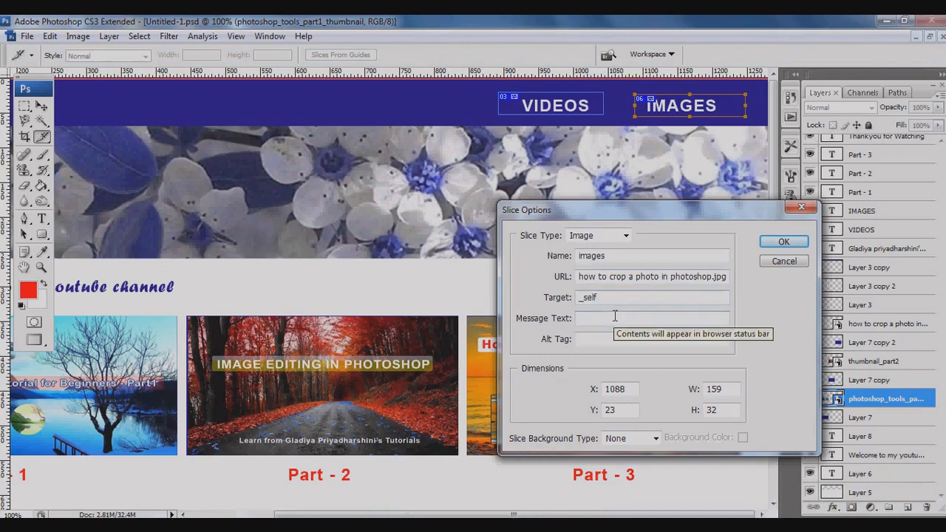
text(imag)
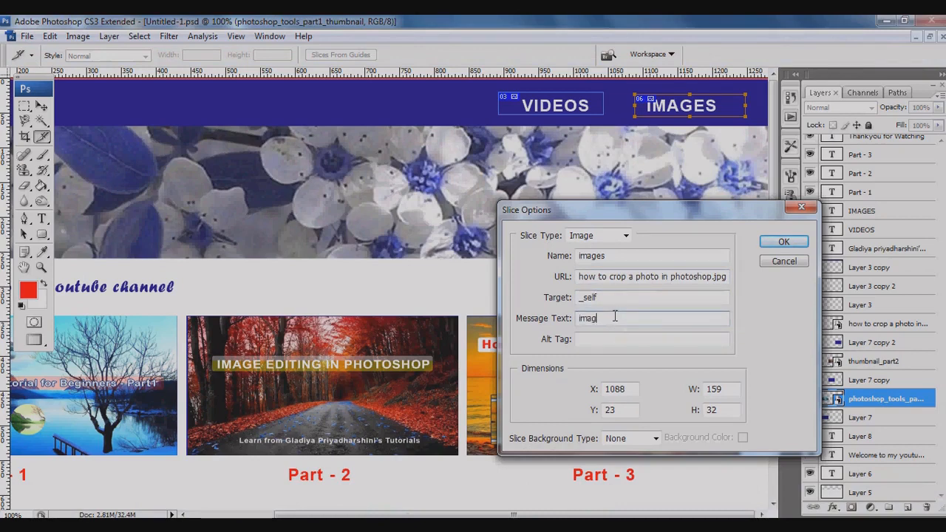
text(e)
key(BackSpace)
key(BackSpace)
key(BackSpace)
key(BackSpace)
key(BackSpace)
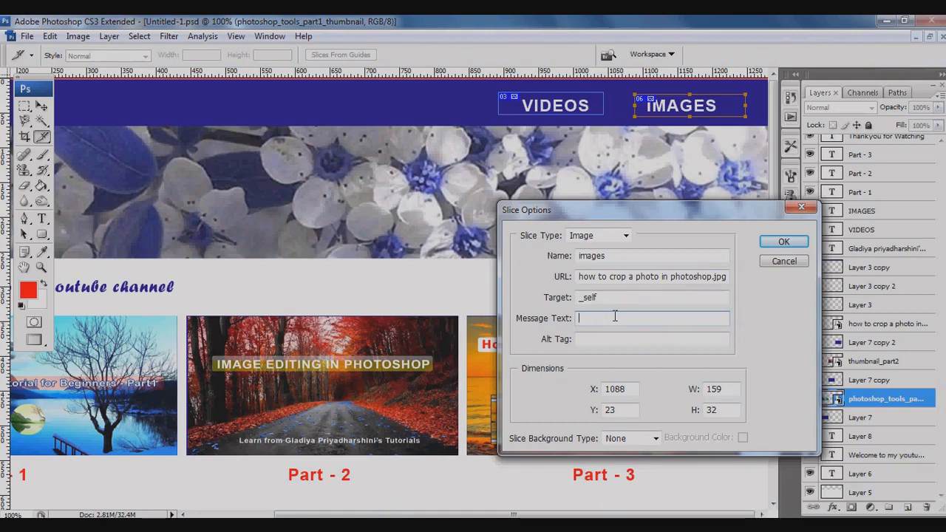
Set the images slice's message text to "crop tool" and its alt tag to "image", and apply the slice options.
text(crop tool)
key(Tab)
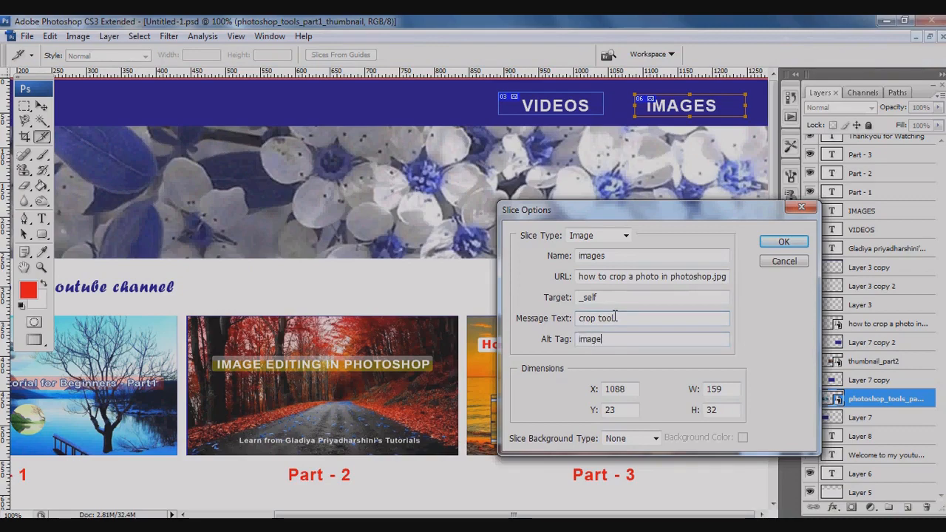
key(Return)
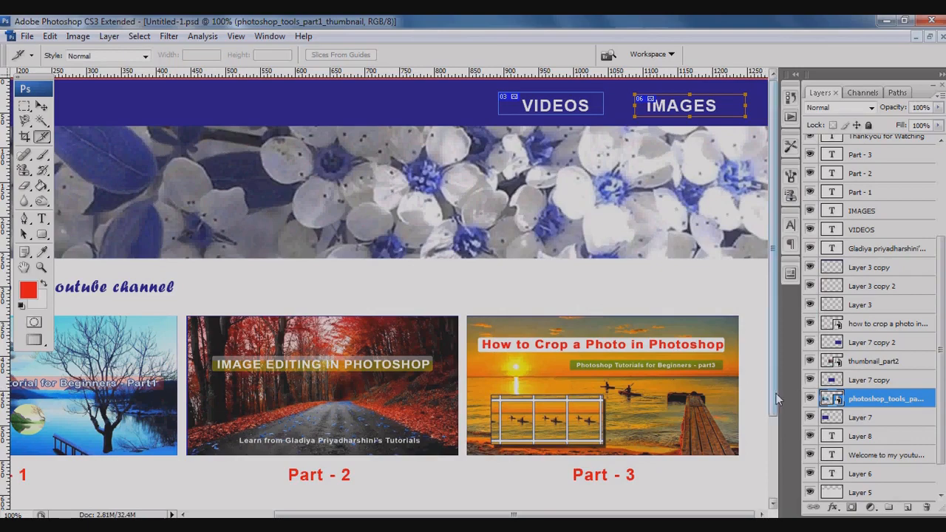
Draw a slice about 383 × 200 px around the Part - 1 thumbnail and open its slice options.
drag(776, 393, 800, 504)
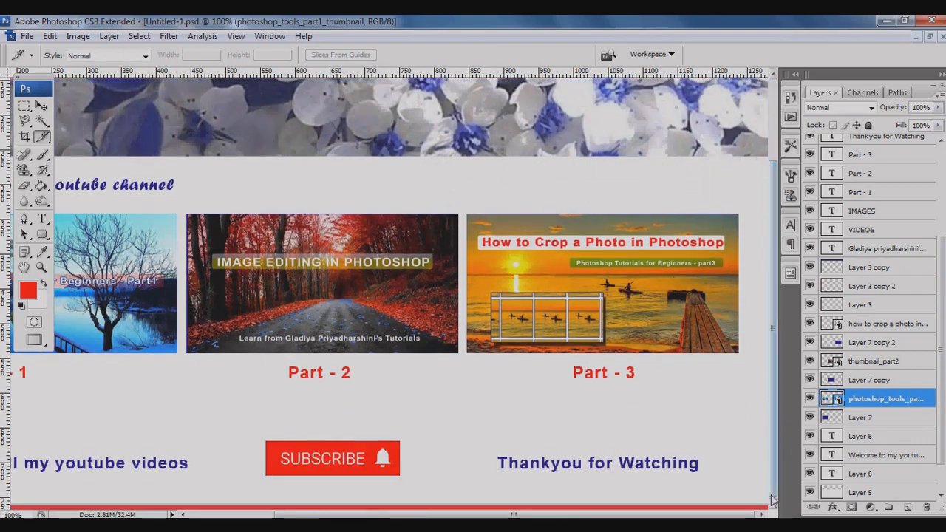
drag(660, 515, 511, 502)
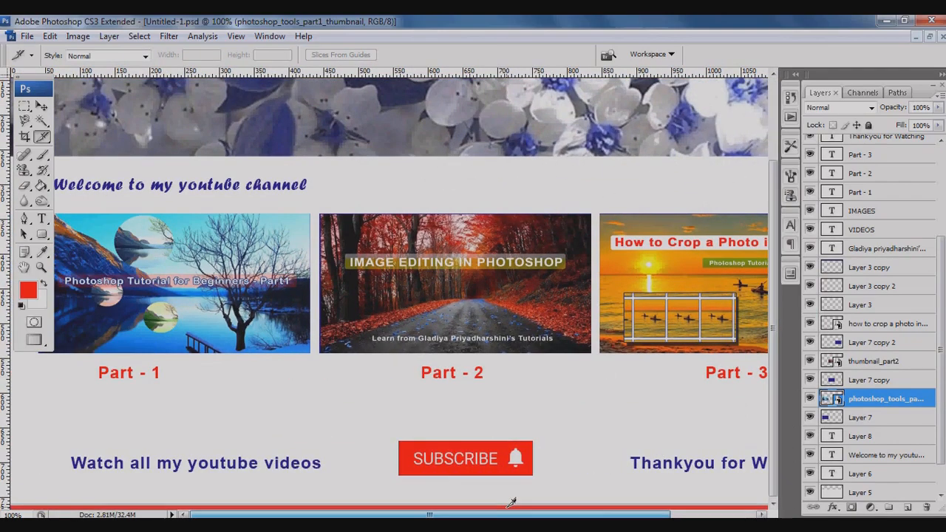
key(ctrl+minus)
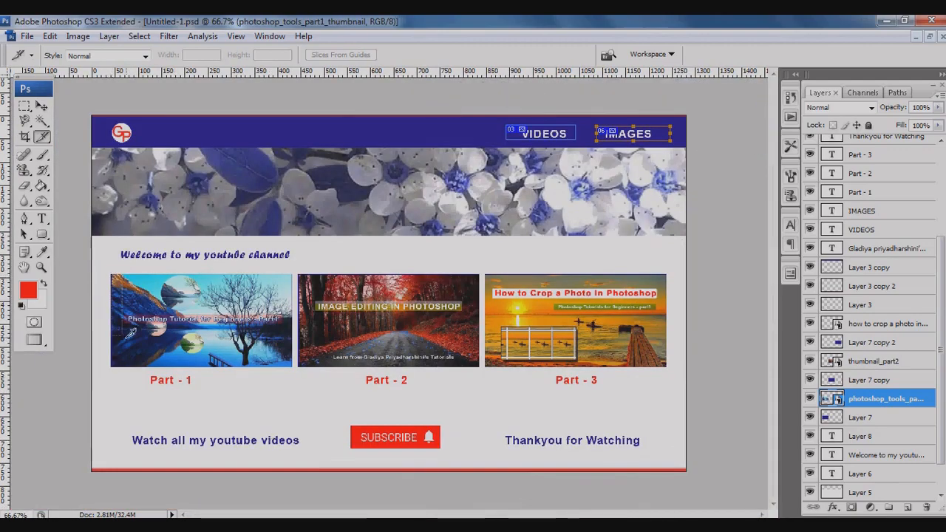
click(289, 357)
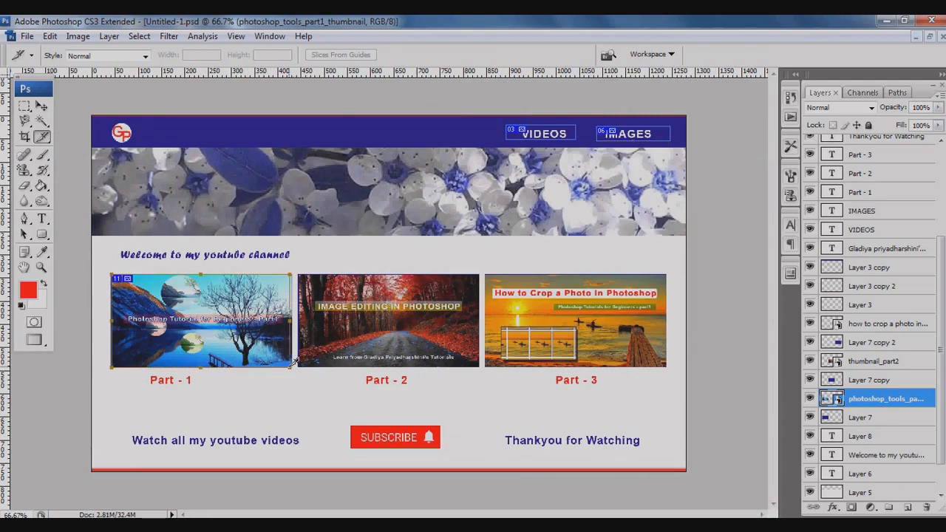
right_click(274, 344)
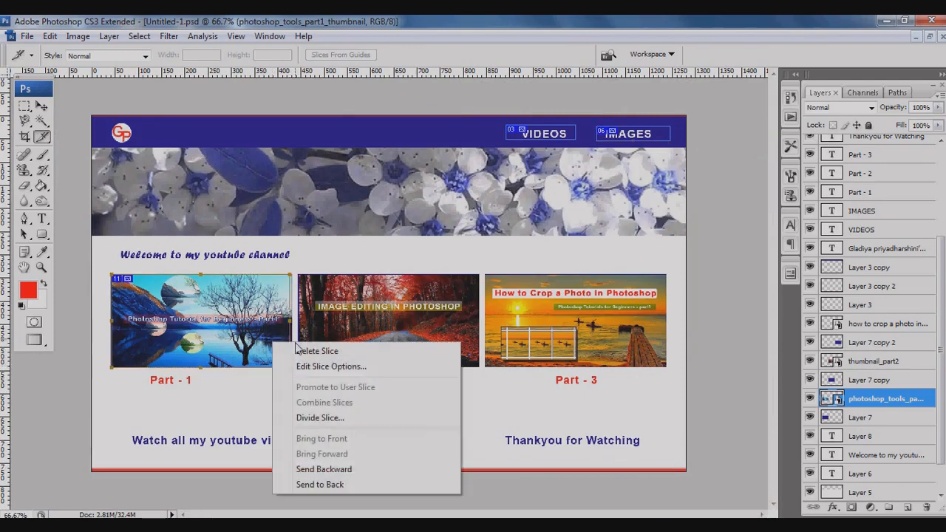
click(301, 368)
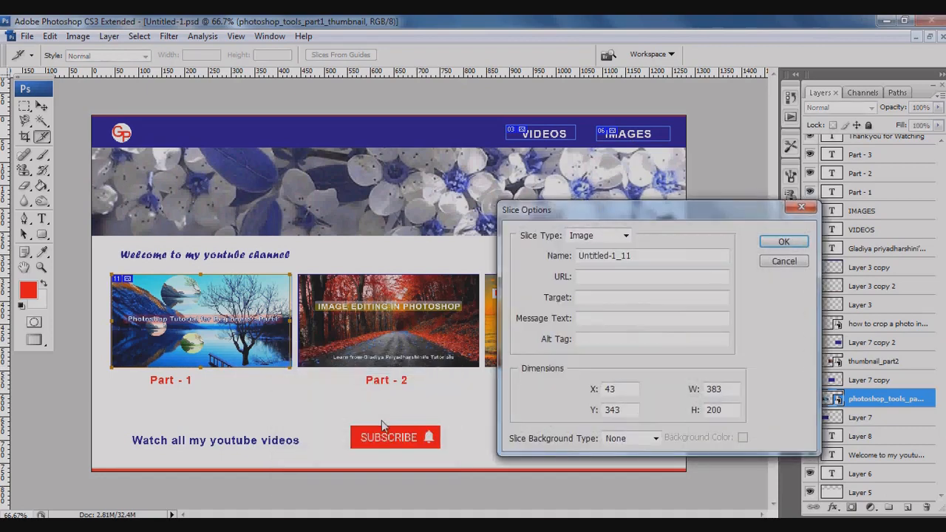
Copy the first YouTube link from the link file in Notepad and paste it as the Part - 1 slice's URL in Photoshop.
key(alt+Tab)
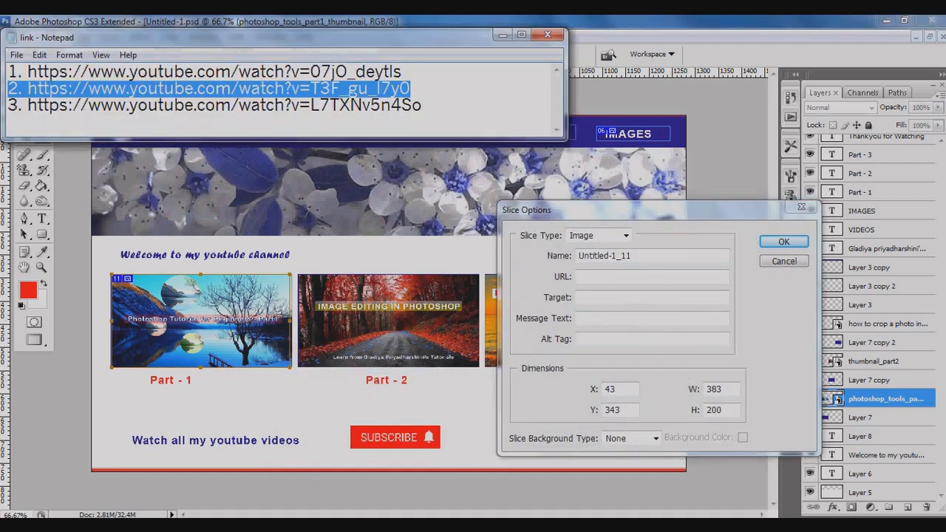
drag(102, 105, 402, 67)
click(46, 89)
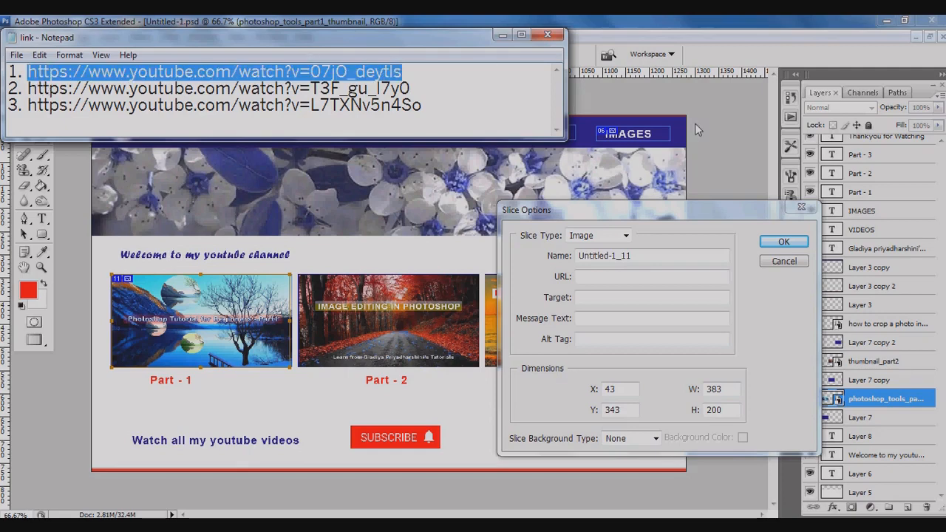
click(636, 276)
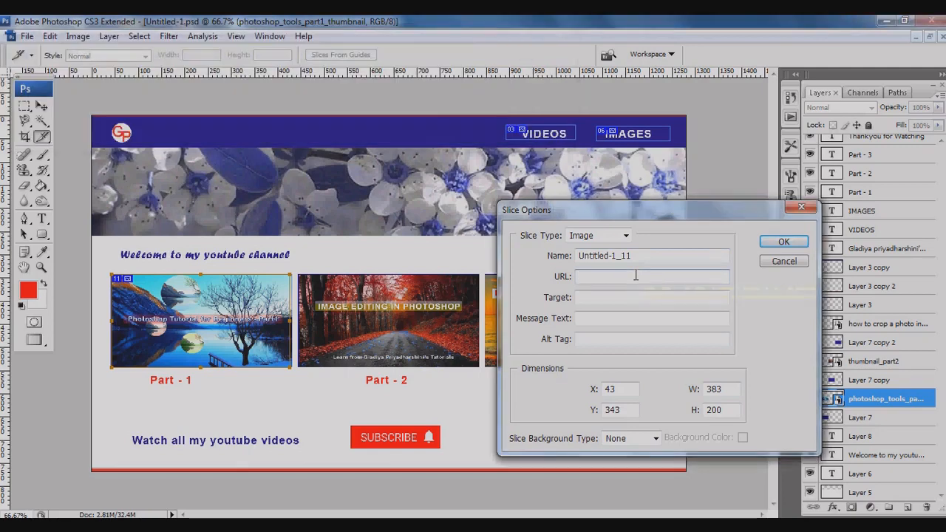
key(ctrl+v)
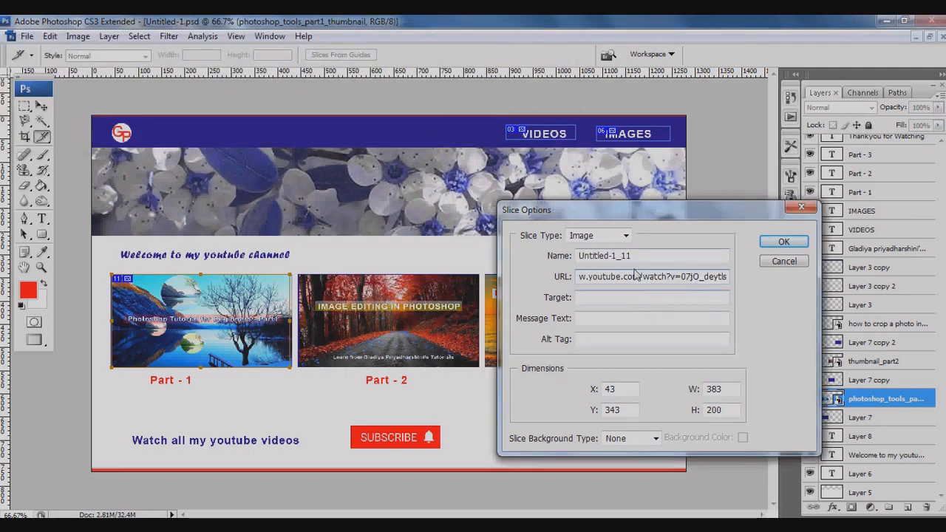
Name the Part - 1 slice "youtube video" and set its target to _self.
drag(636, 259, 529, 260)
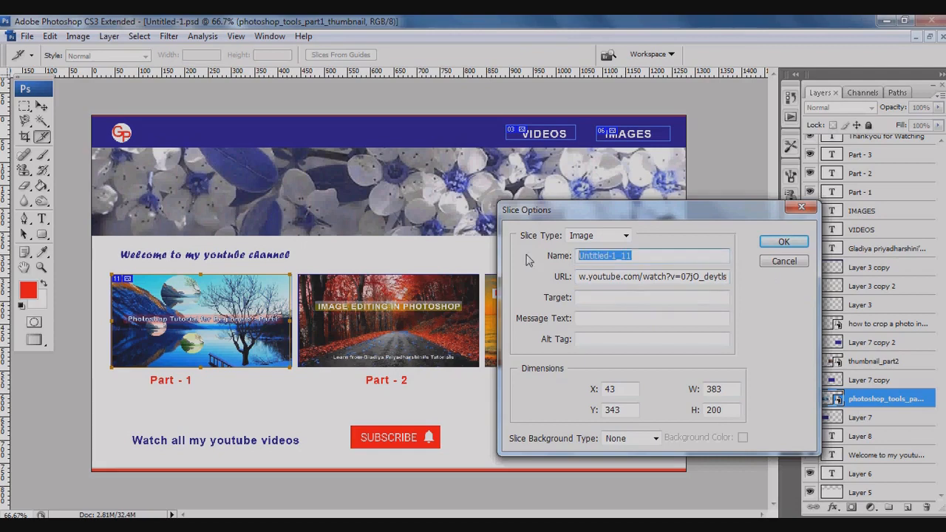
key(Delete)
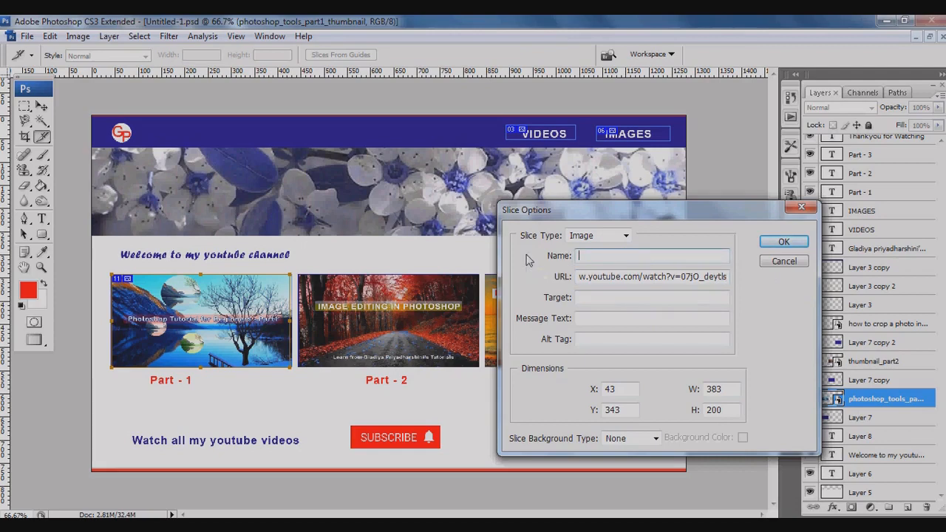
text(youtub)
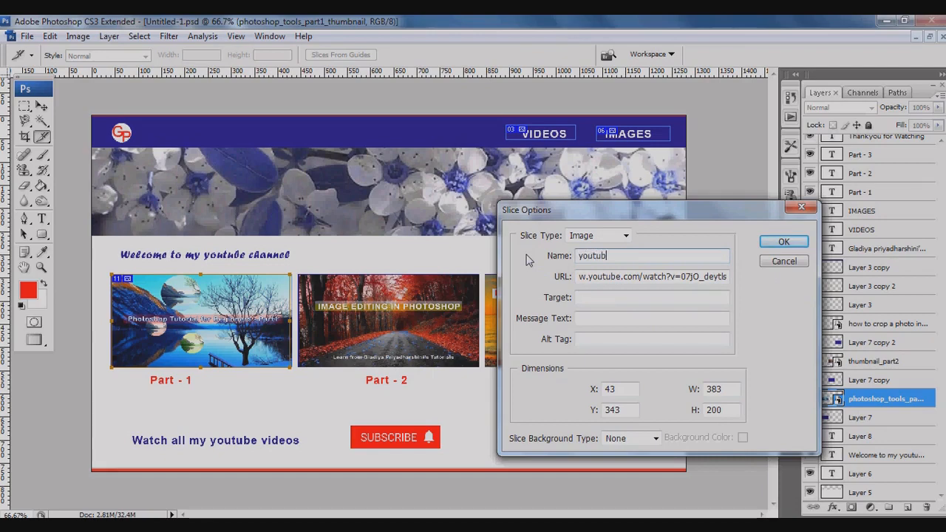
text(e video)
click(613, 296)
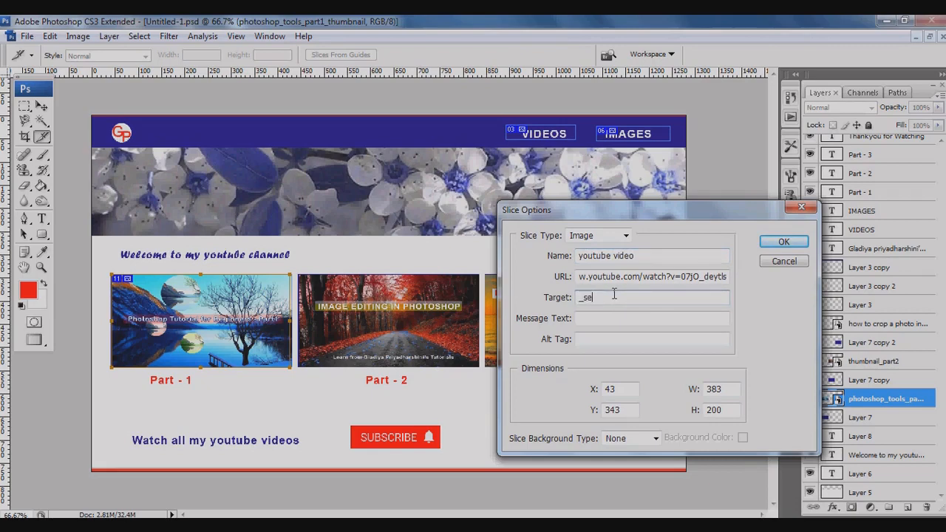
Set the Part - 1 slice's message text to "photoshop tutorial" and its alt tag to "video", and apply the slice options.
key(Tab)
text(photosh)
text(op)
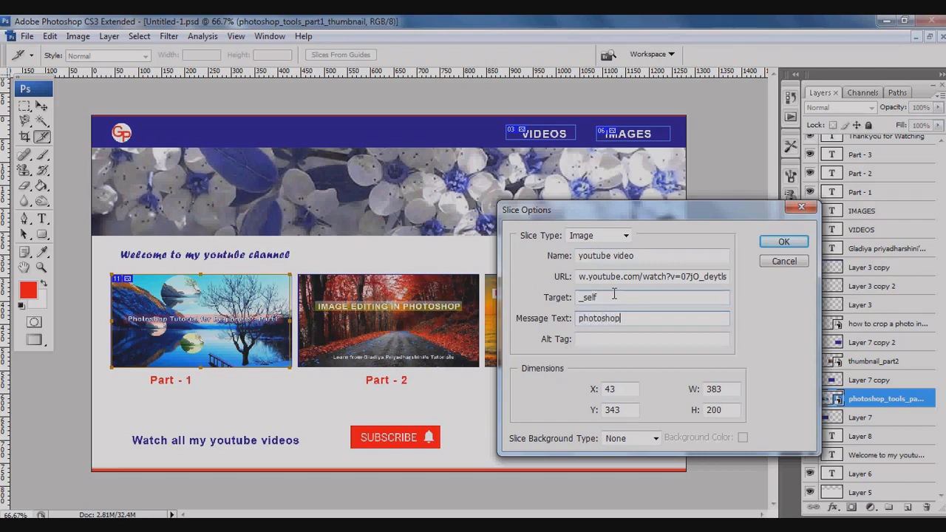
text( tutorial pa)
click(612, 339)
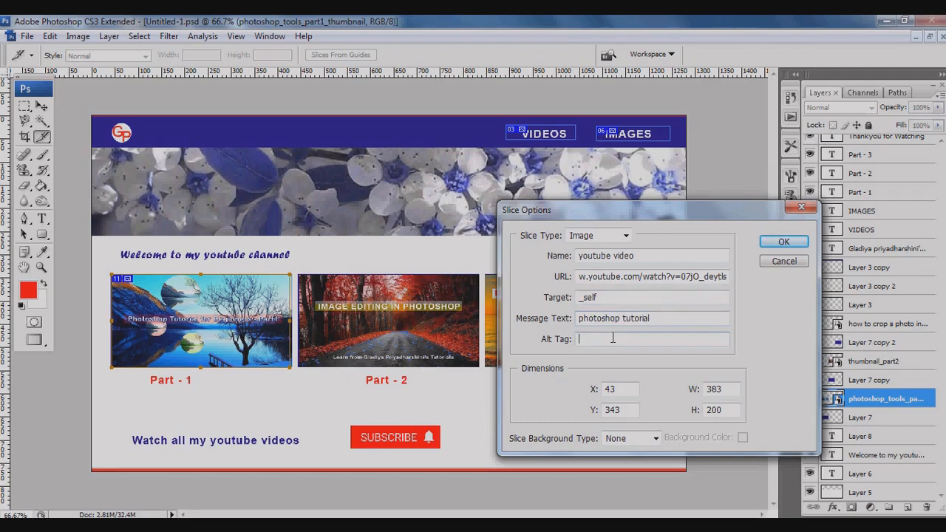
text(video)
click(784, 243)
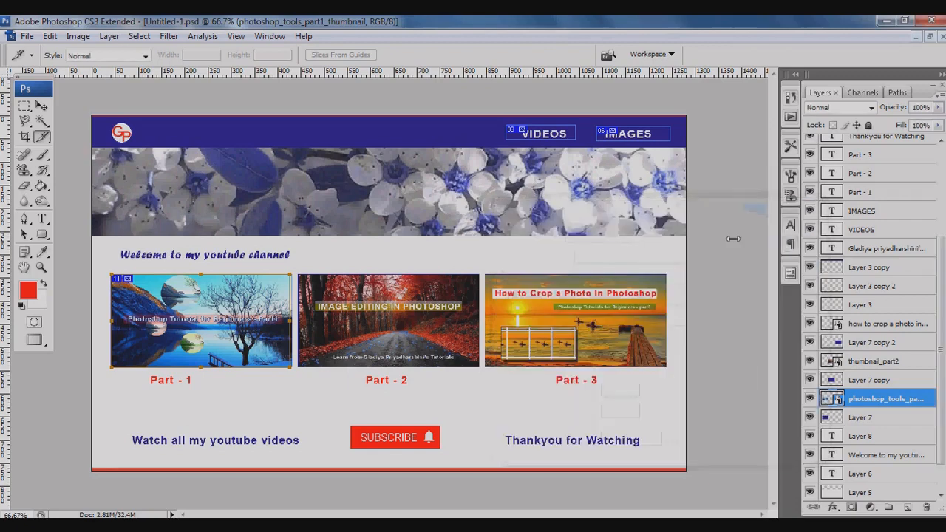
Draw slices around the Part - 2 and Part - 3 thumbnails, each covering the full image.
drag(299, 275, 478, 366)
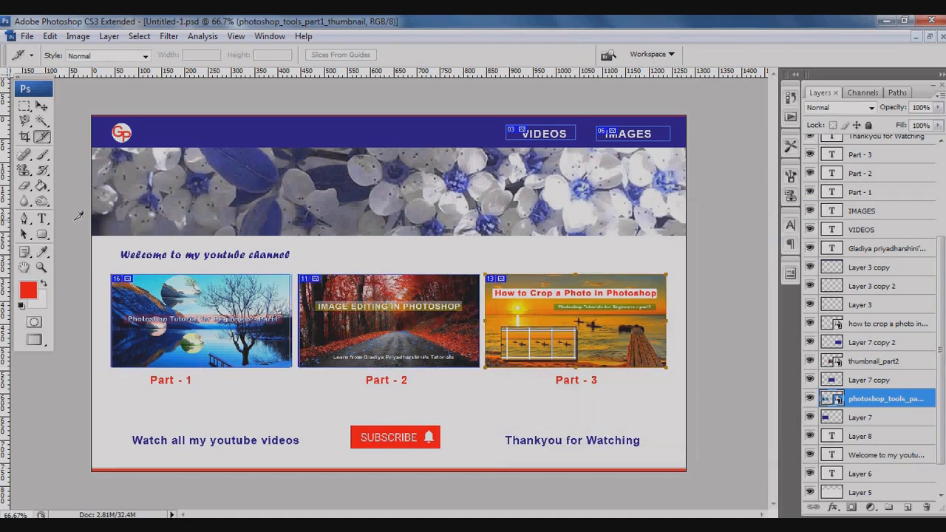
Open Save for Web & Devices for the sliced layout, choose GIF as the format, and proceed to saving the optimized output.
click(27, 37)
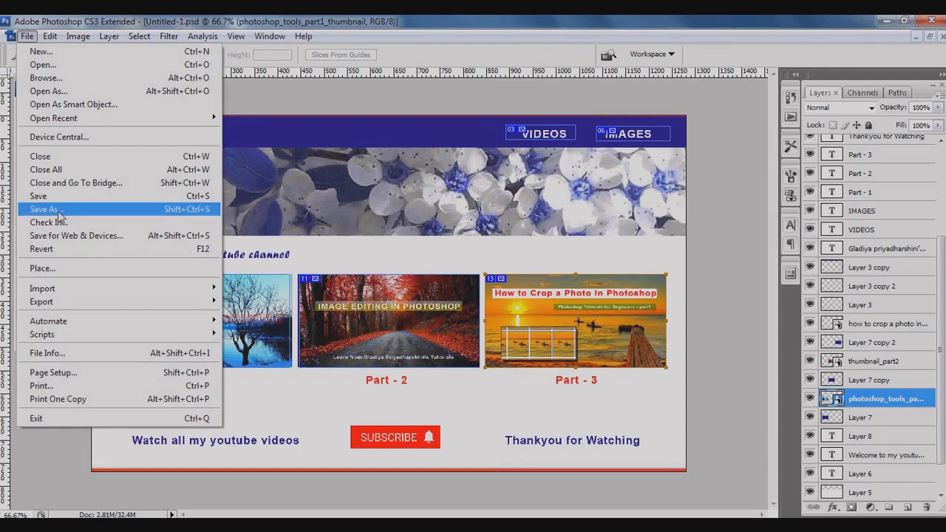
click(56, 235)
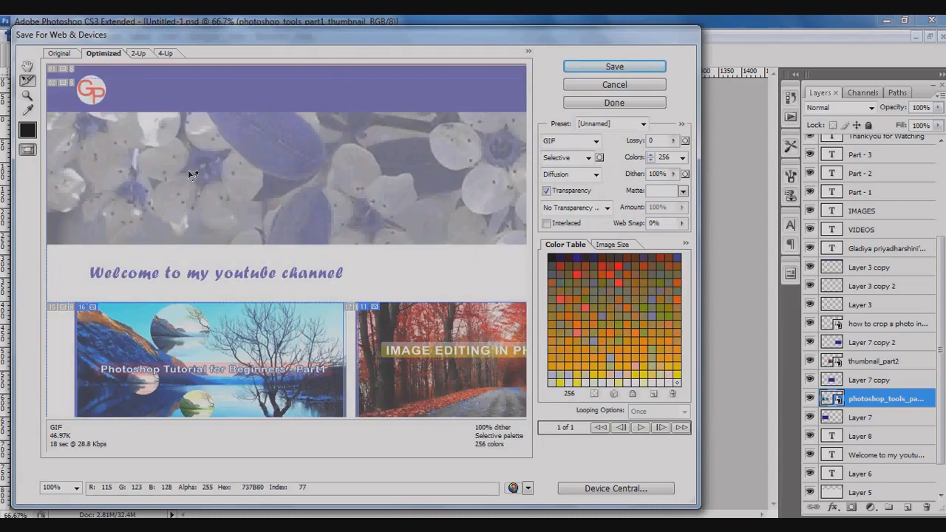
click(549, 142)
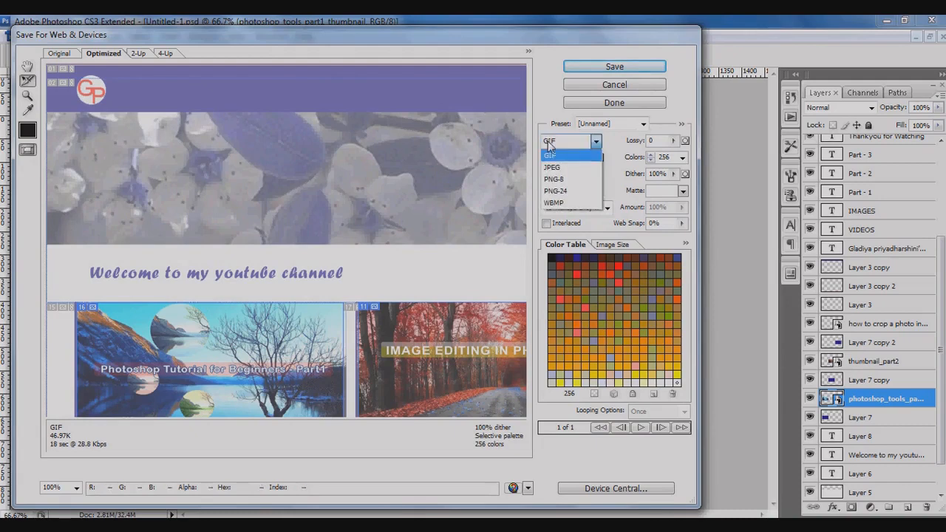
click(558, 157)
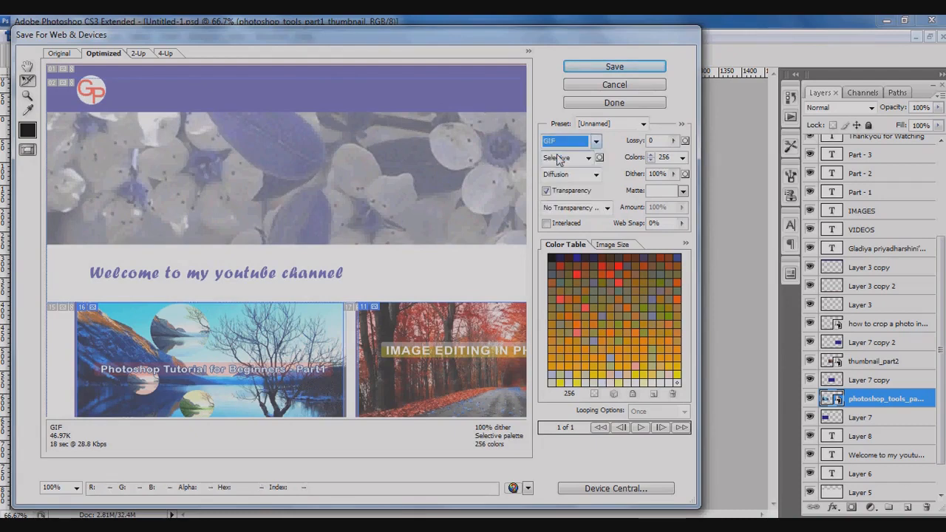
click(626, 64)
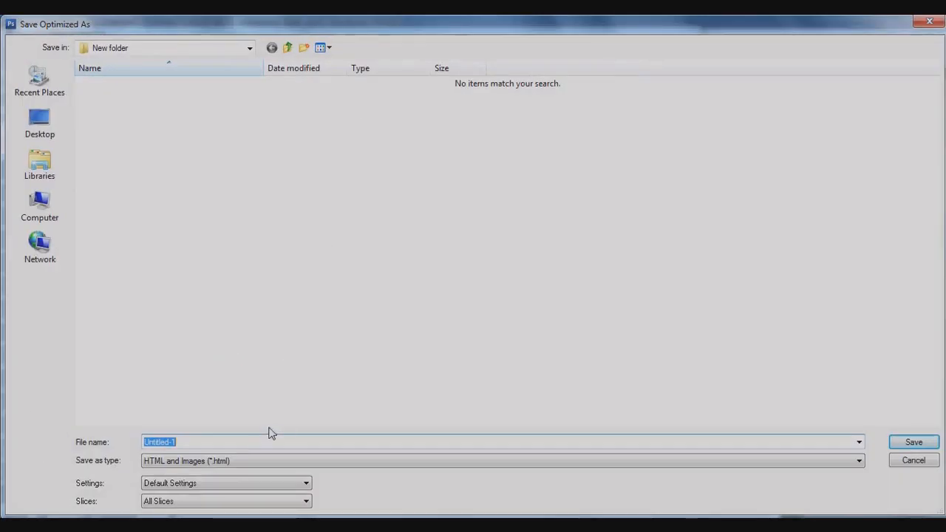
Save all slices as HTML and Images in New folder under the name "how to use slice tool in photoshop for creating a webpage".
key(BackSpace)
text(ho)
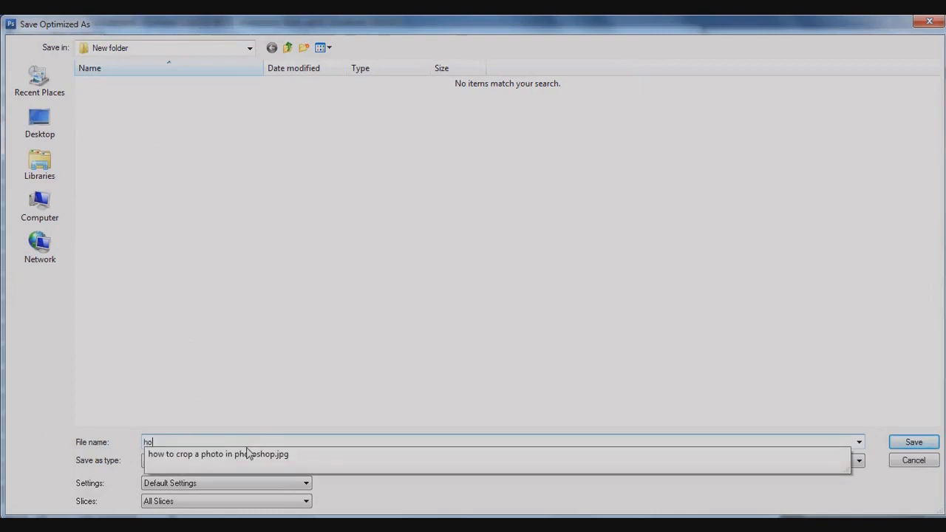
text(w to use s)
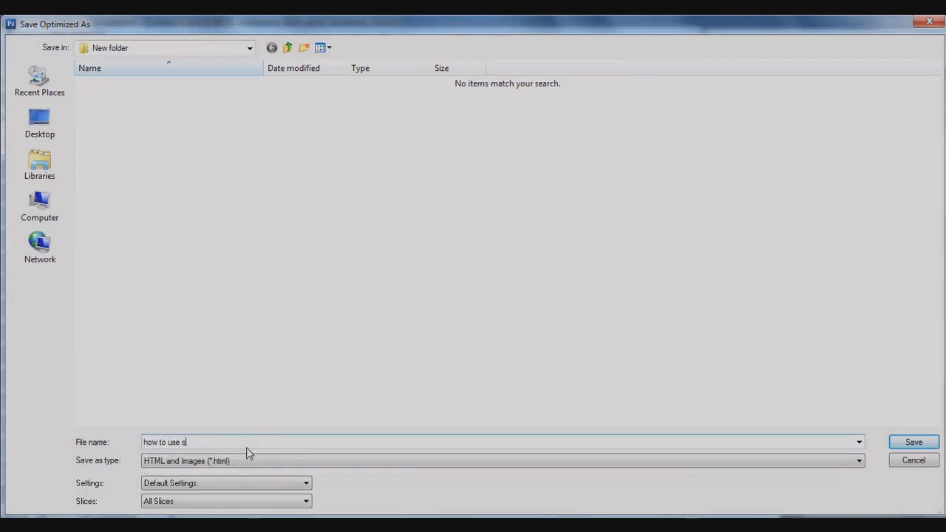
text(lice tool in photoshop for creating a webpage)
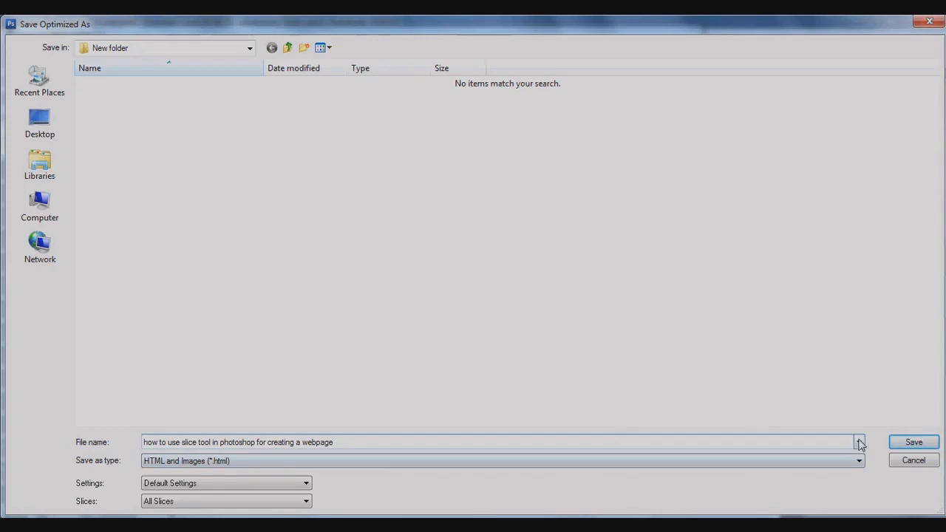
click(665, 460)
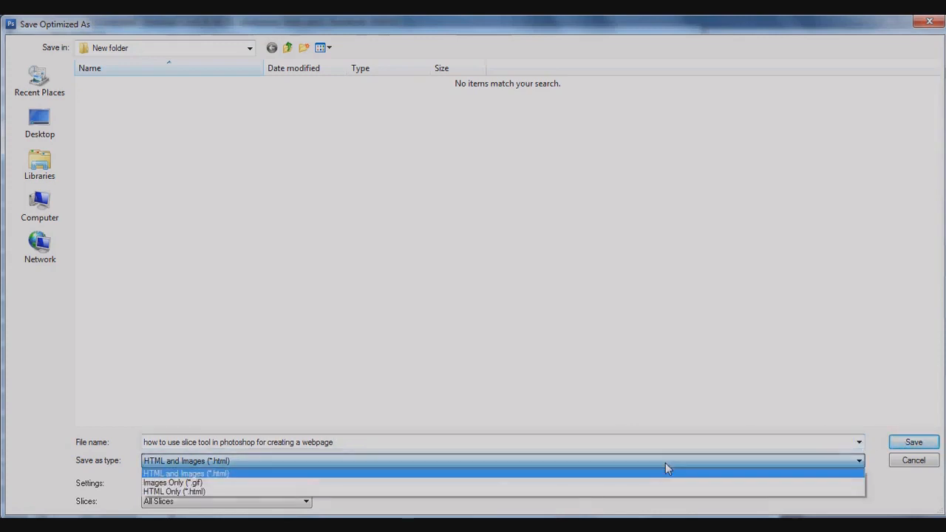
click(665, 462)
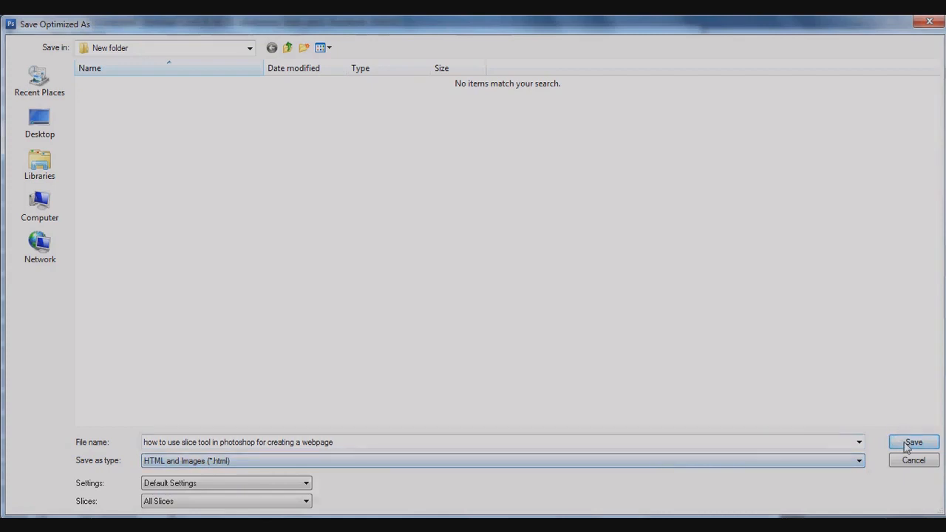
click(824, 462)
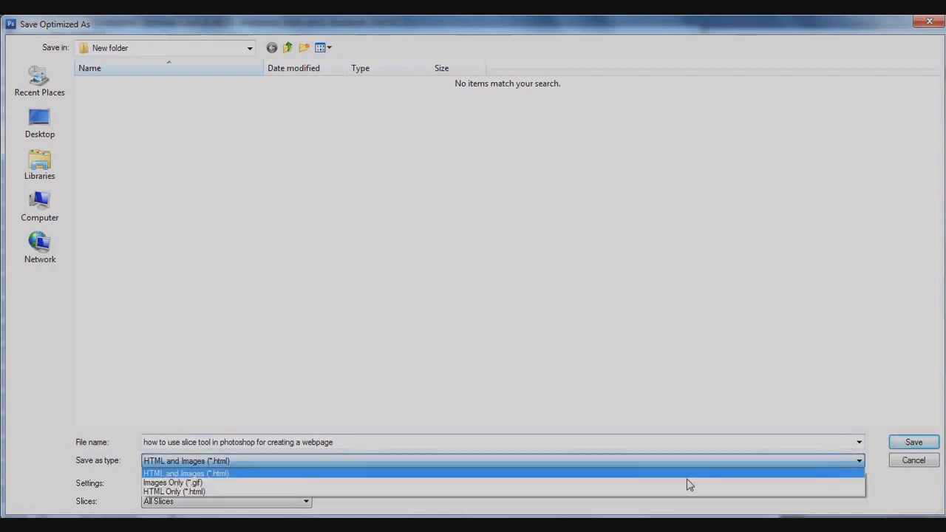
click(598, 504)
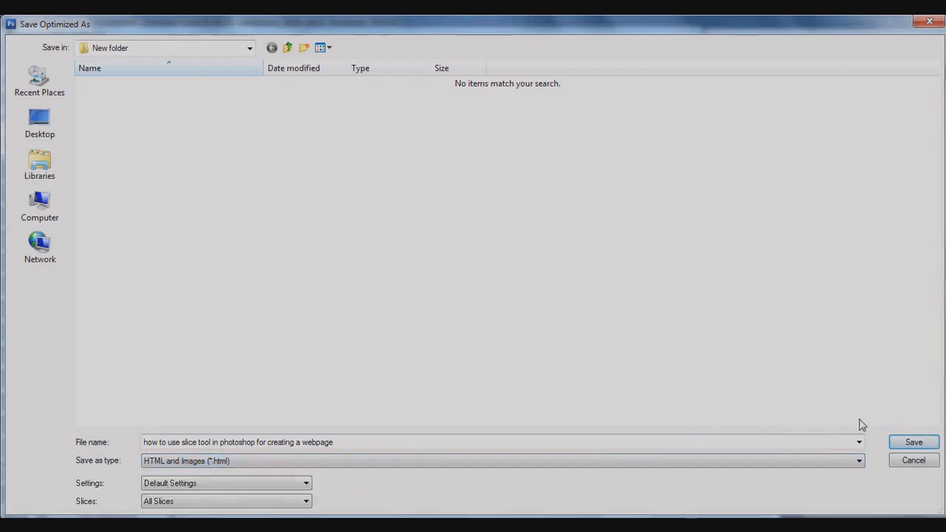
click(914, 443)
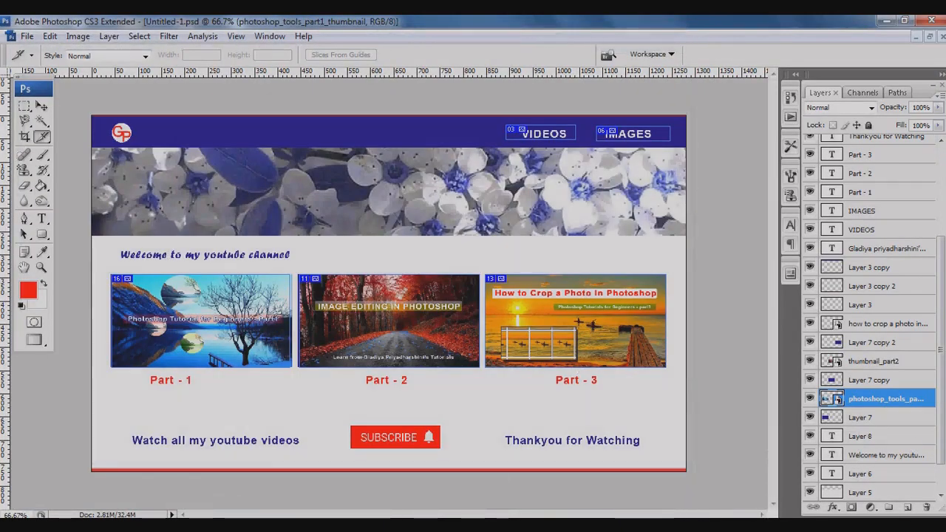
Switch to Windows Explorer, go to New folder inside part4, and select the exported how-to-use-slice-tool HTML file.
mouse_move(378, 521)
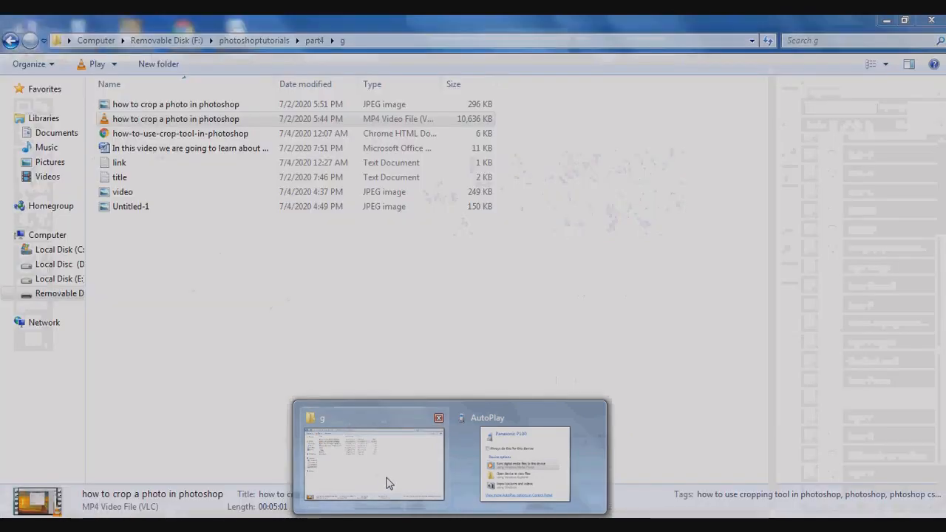
click(388, 482)
click(312, 40)
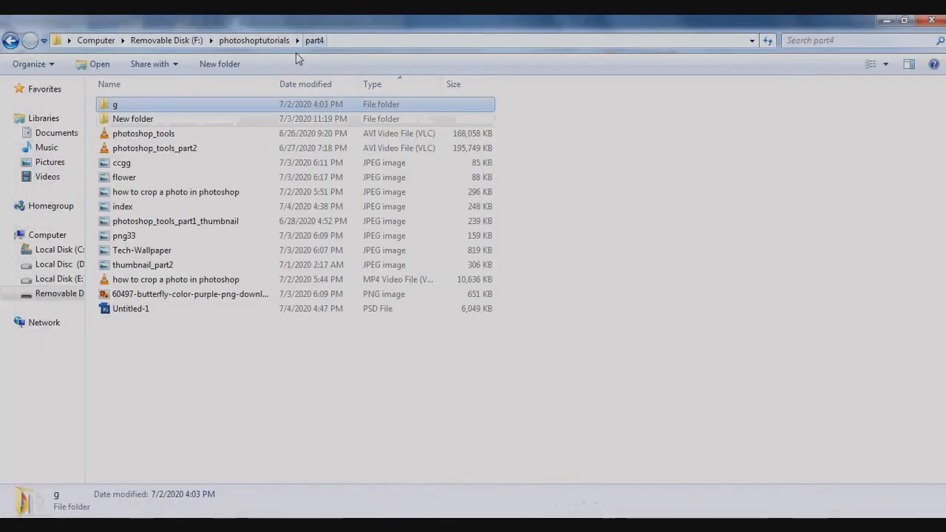
double_click(190, 119)
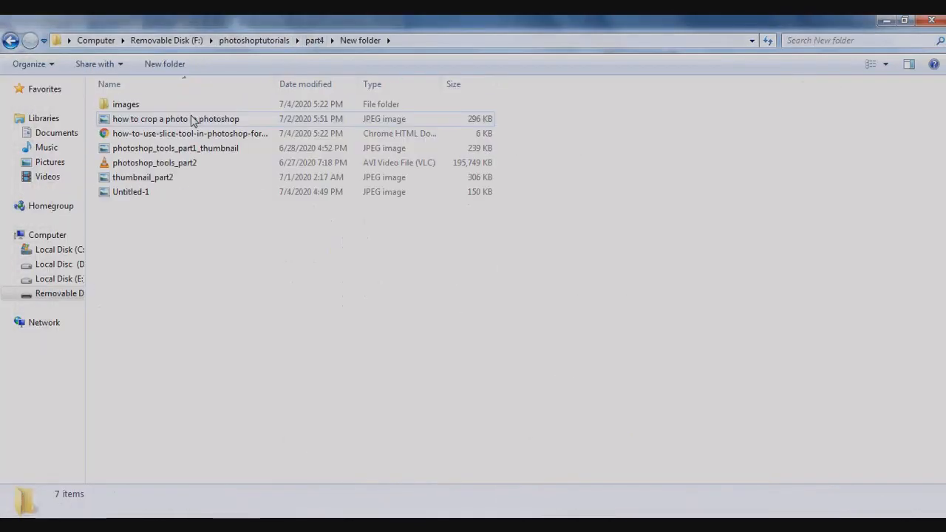
click(189, 136)
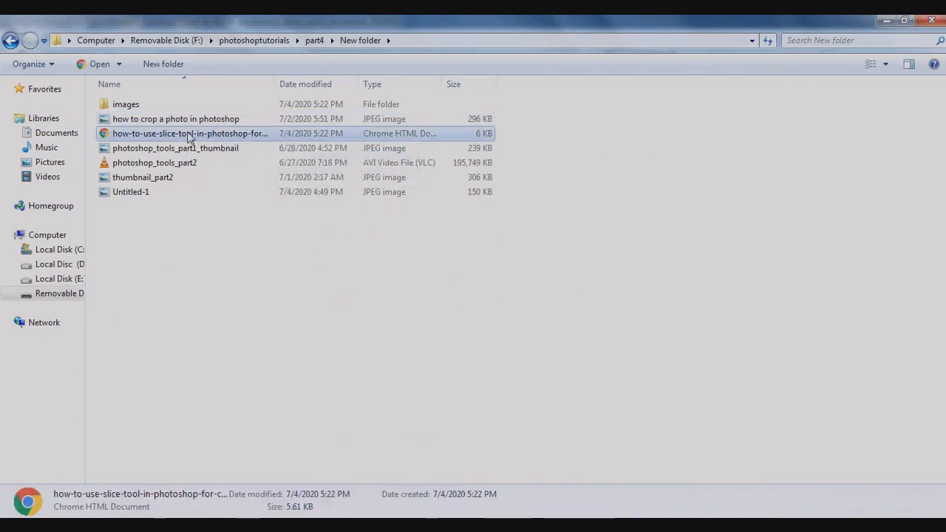
Open the exported how-to-use-slice-tool HTML page in Google Chrome.
right_click(189, 135)
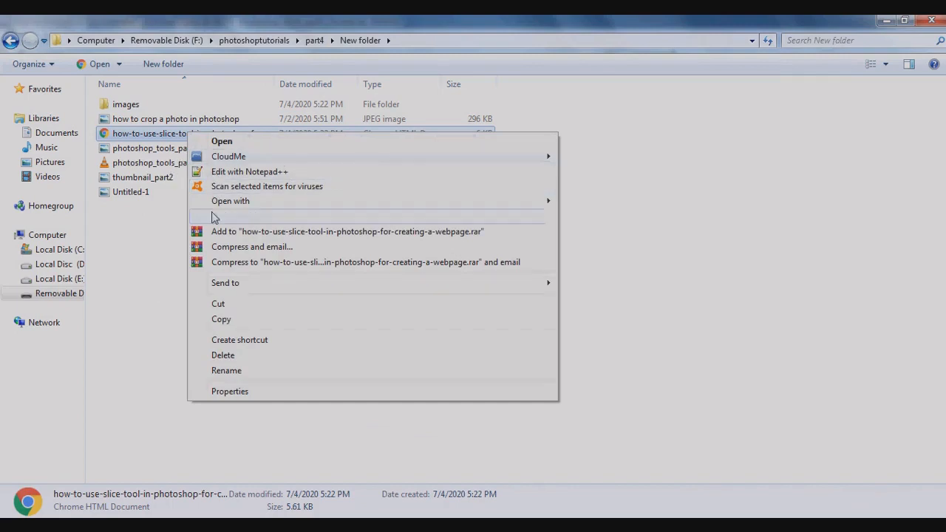
mouse_move(224, 201)
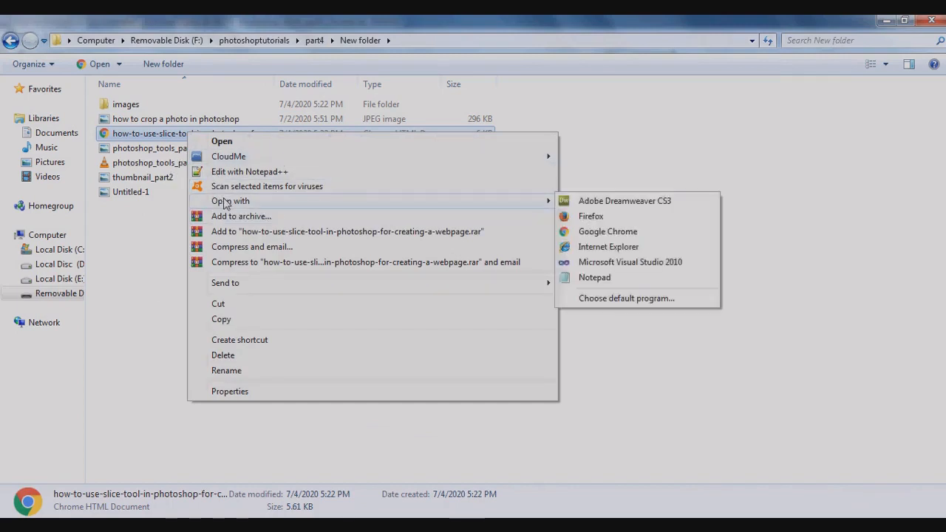
click(605, 232)
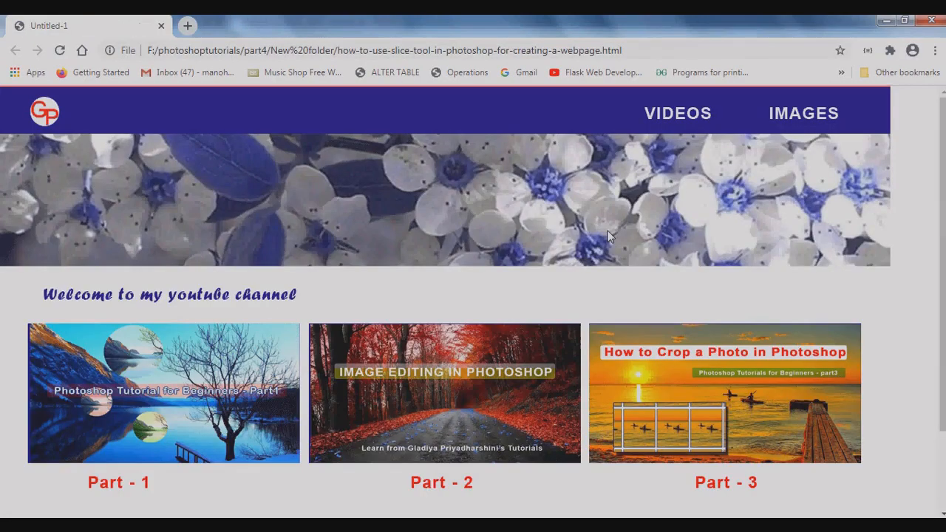
Test the VIDEOS and IMAGES header links, skimming ahead in the linked video and returning to the web page after each.
click(691, 119)
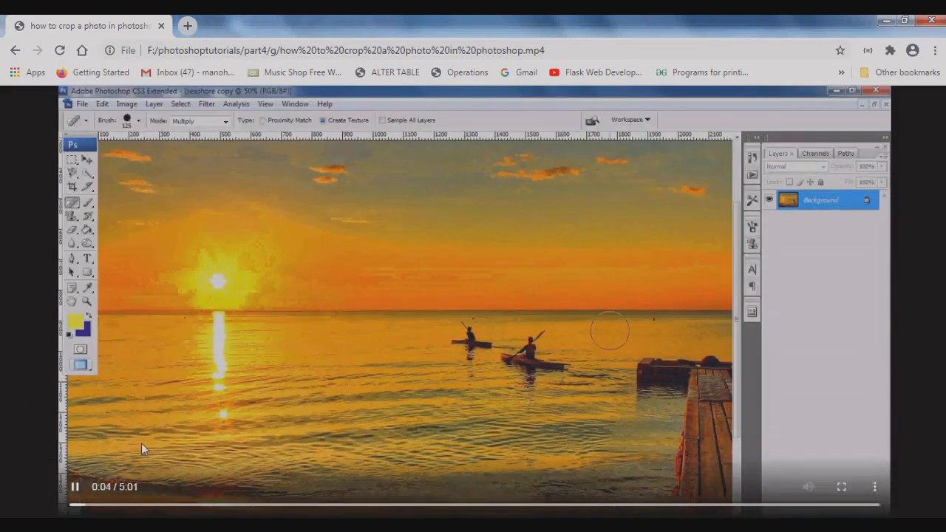
drag(103, 507, 162, 507)
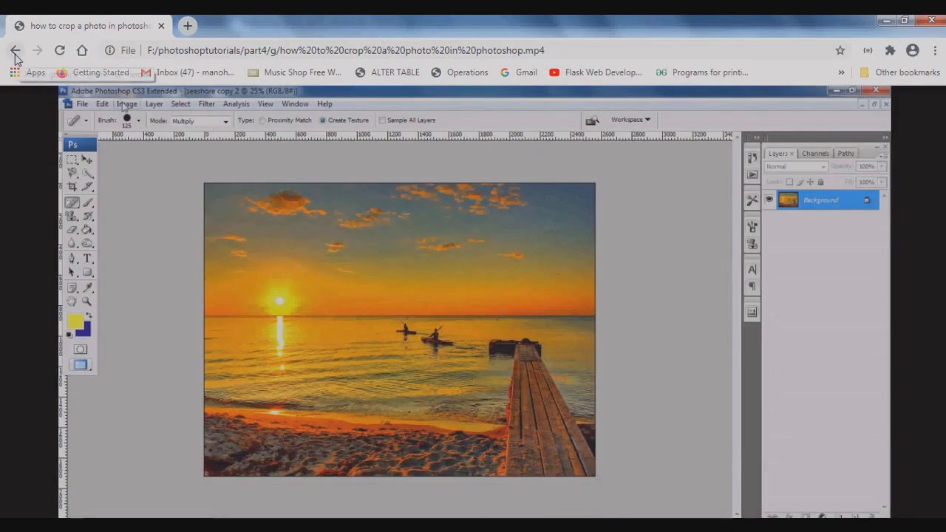
click(15, 54)
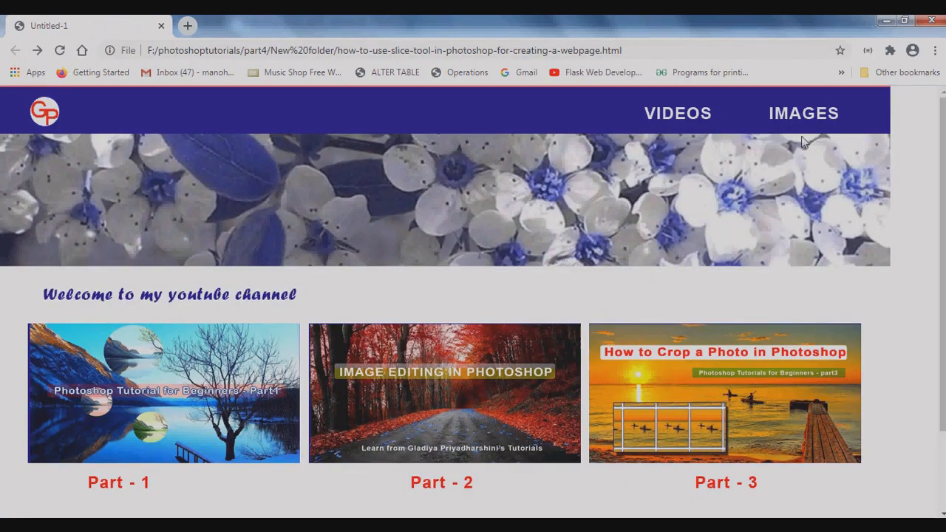
click(805, 115)
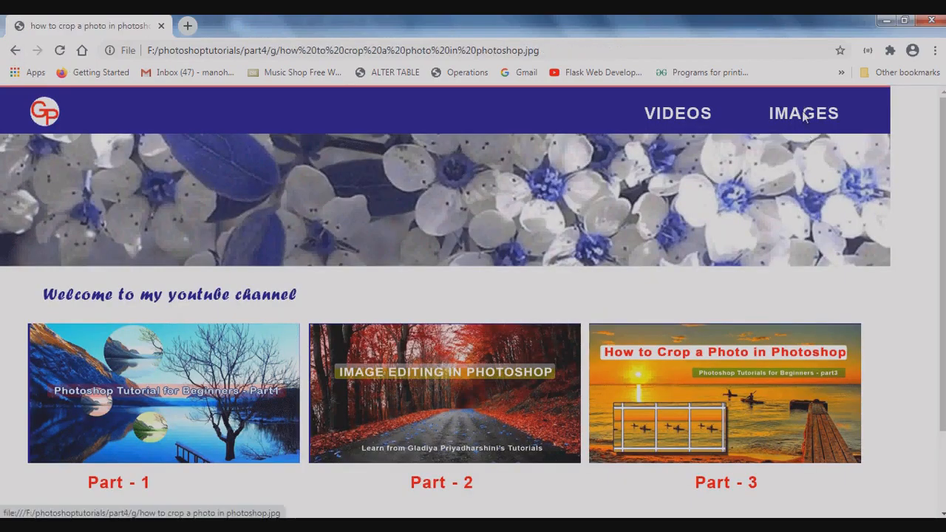
click(22, 55)
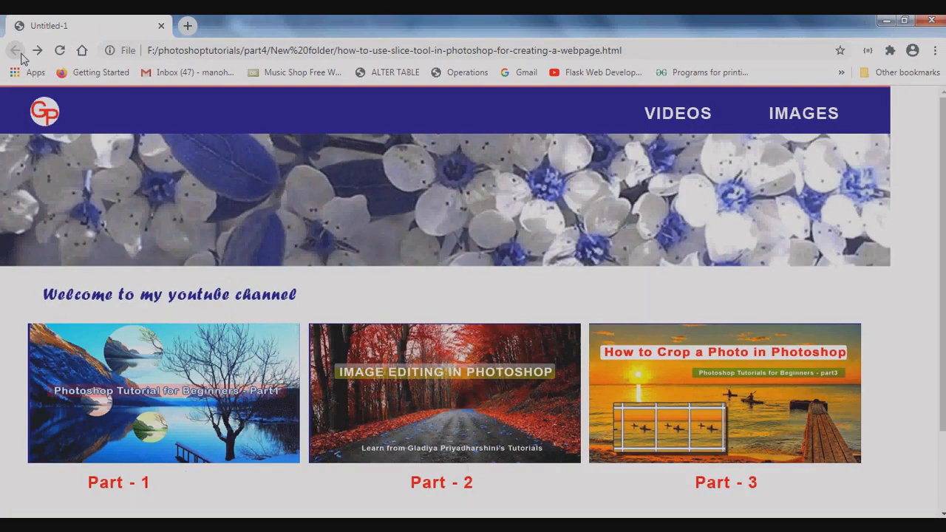
Test the YouTube link on the Part - 1 thumbnail.
click(97, 408)
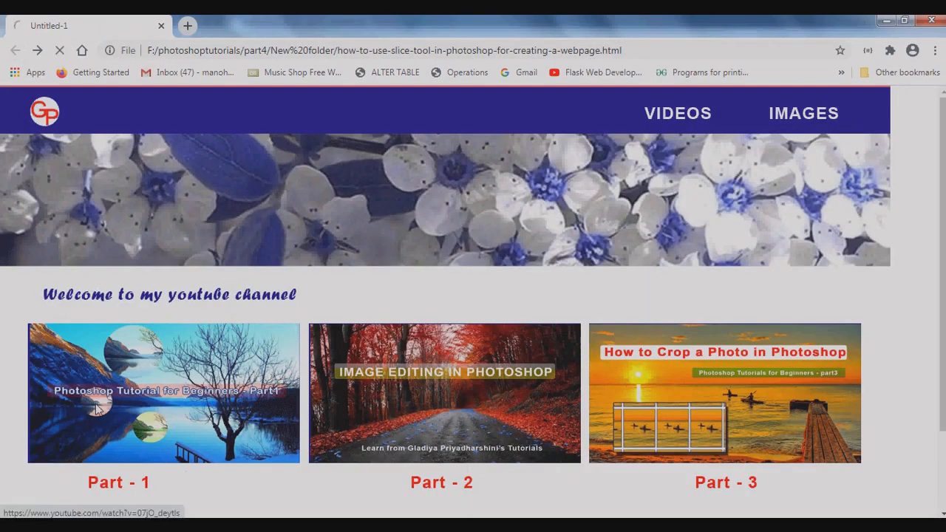